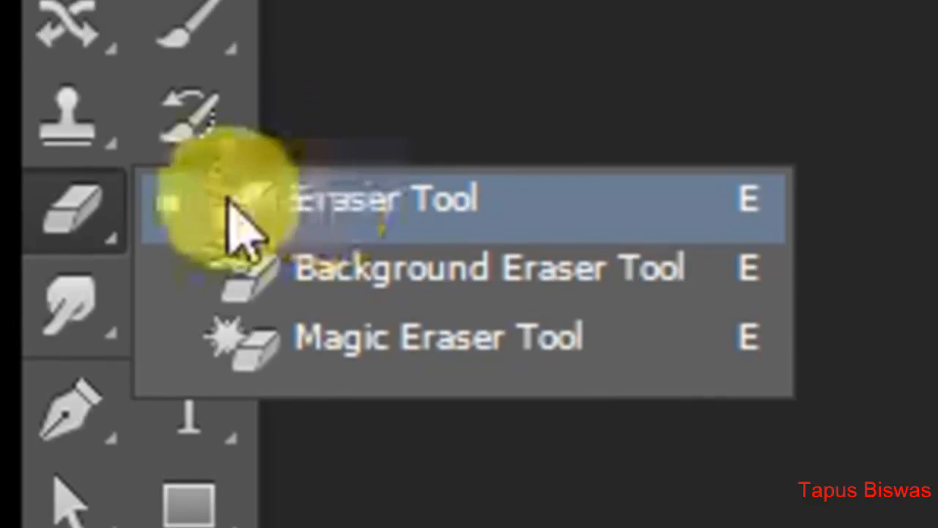
- Select the Eraser tool and open the photo 366319cb3fb890d39c376a14d09ecab5.jpg from the Project Photo folder
left_click(330, 155)
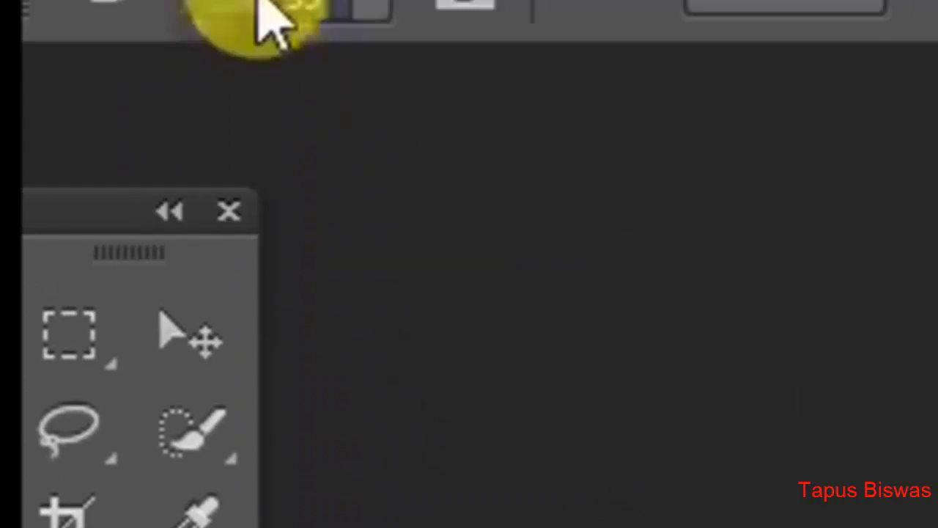
left_click(205, 54)
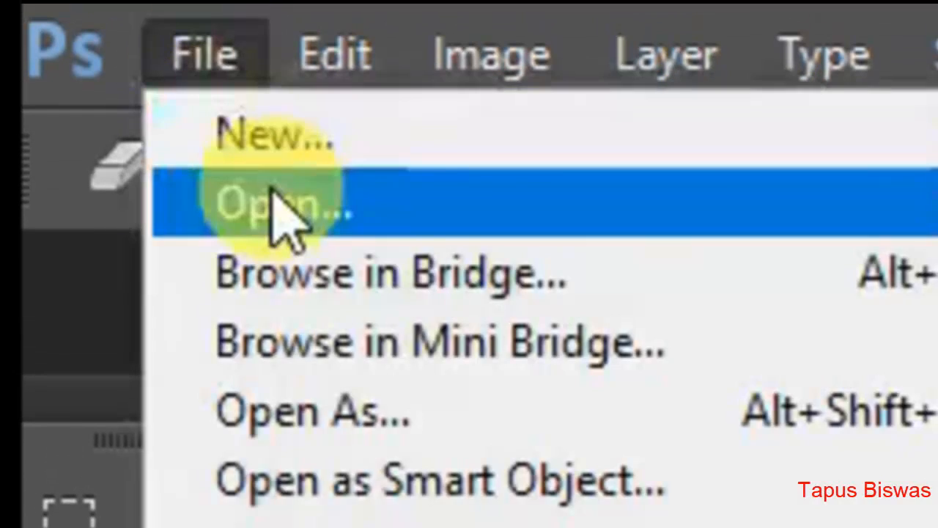
left_click(279, 205)
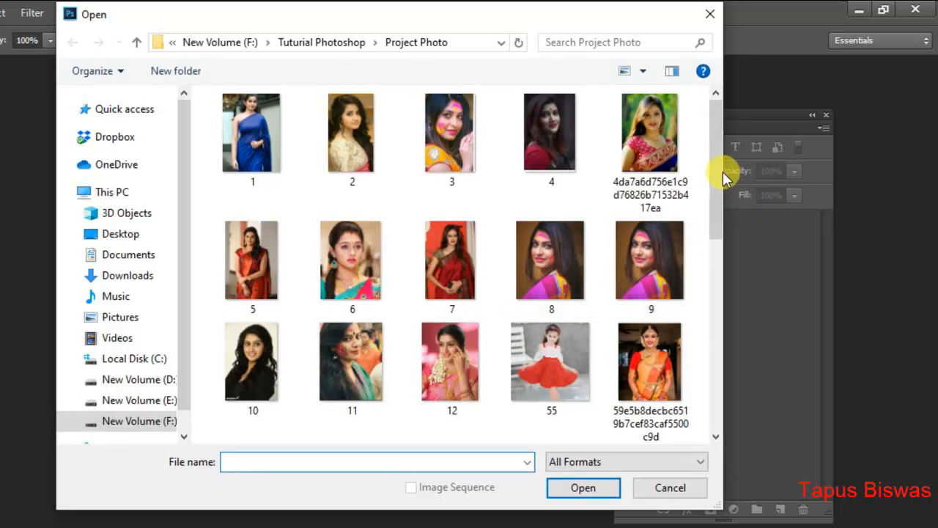
left_click_drag(723, 171, 718, 254)
left_click(565, 322)
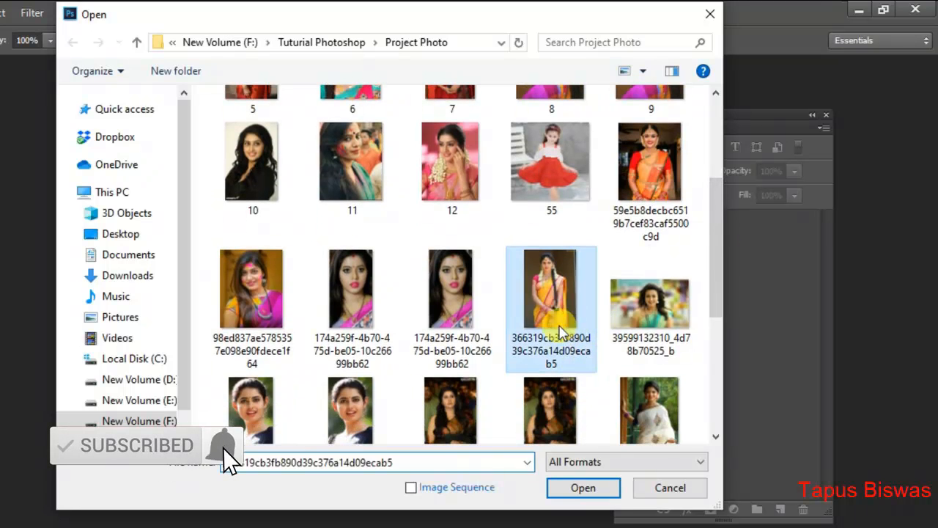
left_click(583, 488)
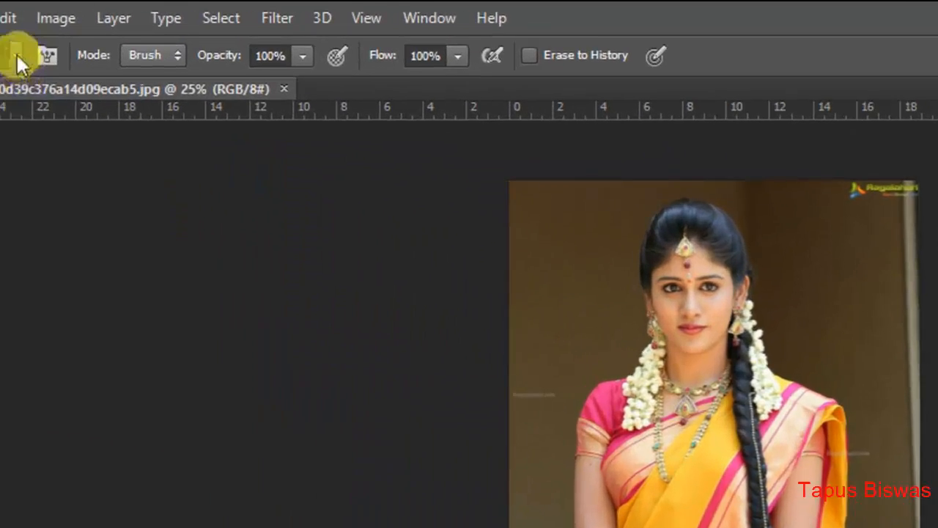
- Set the eraser size to 170 px and erase a stroke at the photo's upper left on the Background layer
left_click(17, 57)
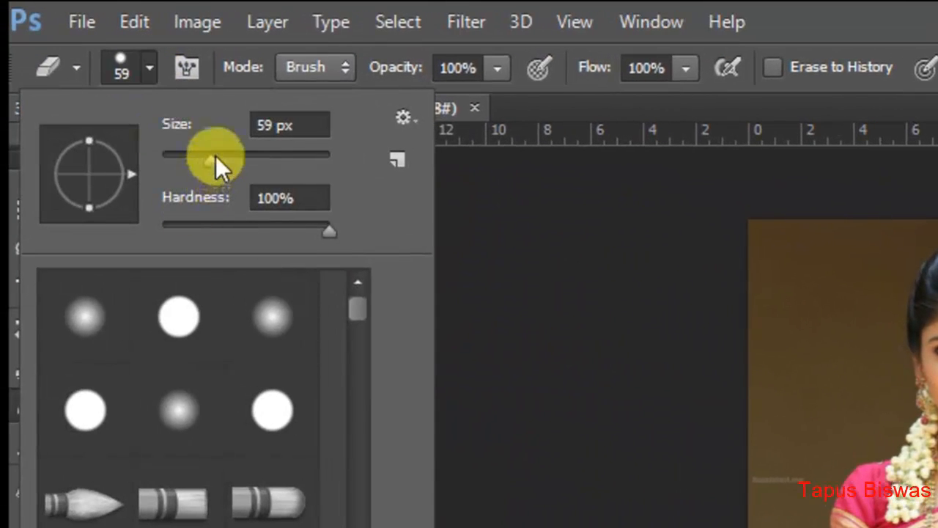
left_click_drag(215, 155, 280, 161)
mouse_move(790, 257)
left_mouse_down()
mouse_move(756, 362)
mouse_move(754, 457)
left_mouse_up()
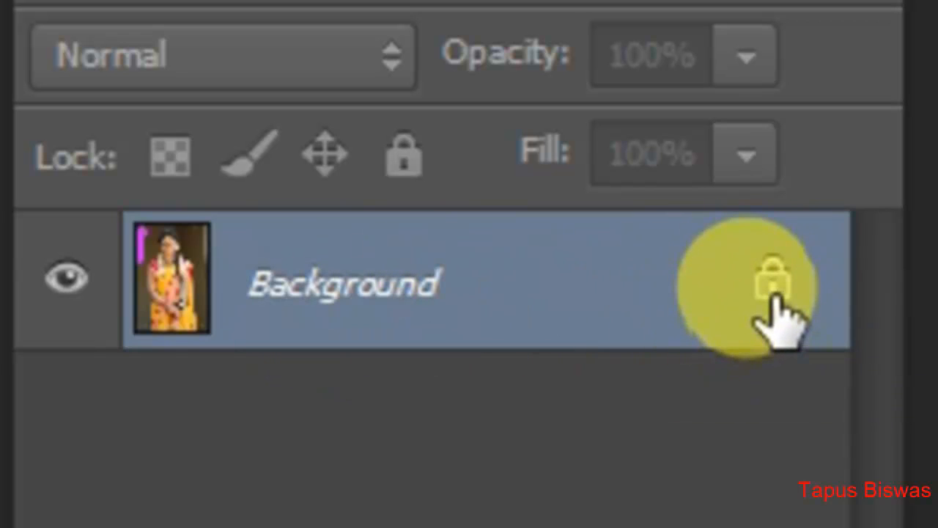
- Convert the locked Background into a regular layer and erase the backdrop along the photo's left edge to transparency
double_click(717, 285)
left_click(514, 214)
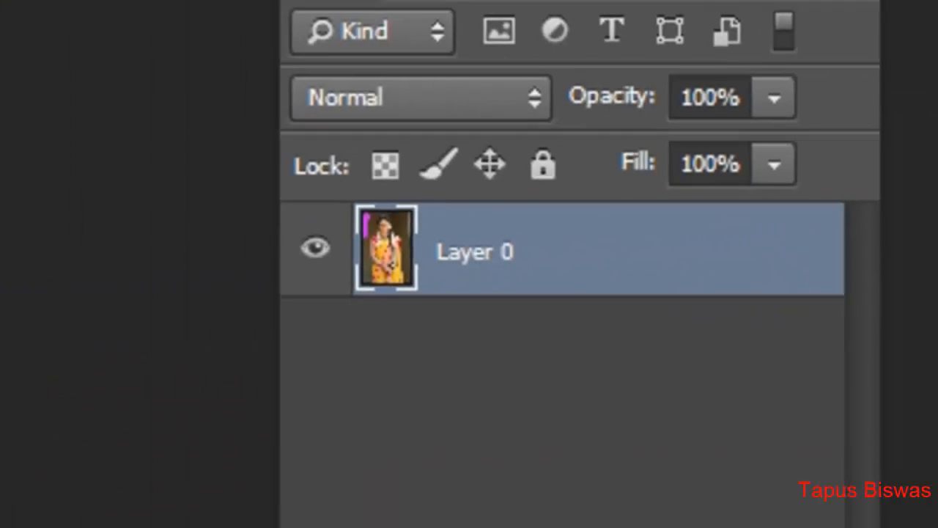
mouse_move(341, 73)
left_mouse_down()
mouse_move(373, 90)
mouse_move(386, 67)
mouse_move(320, 71)
mouse_move(343, 108)
mouse_move(337, 302)
mouse_move(351, 272)
mouse_move(332, 222)
mouse_move(375, 188)
mouse_move(581, 195)
left_mouse_up()
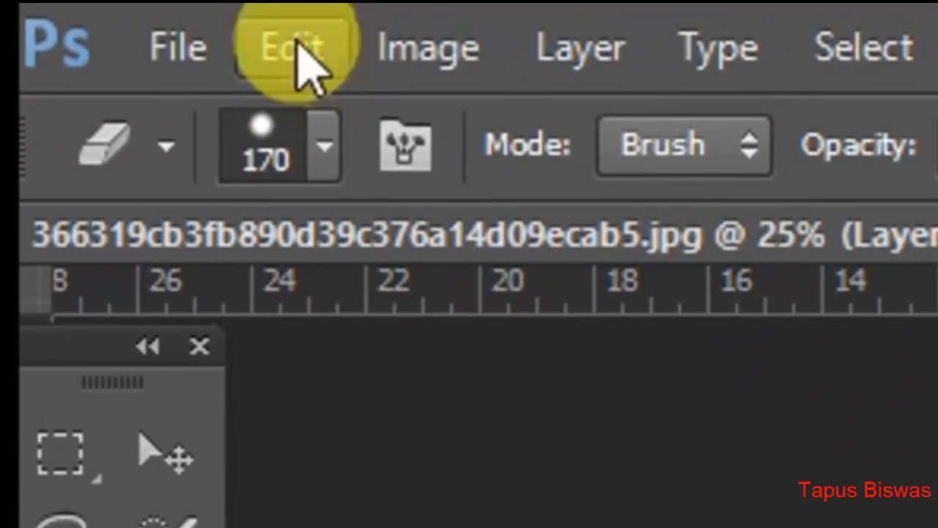
left_click(297, 46)
left_click(534, 167)
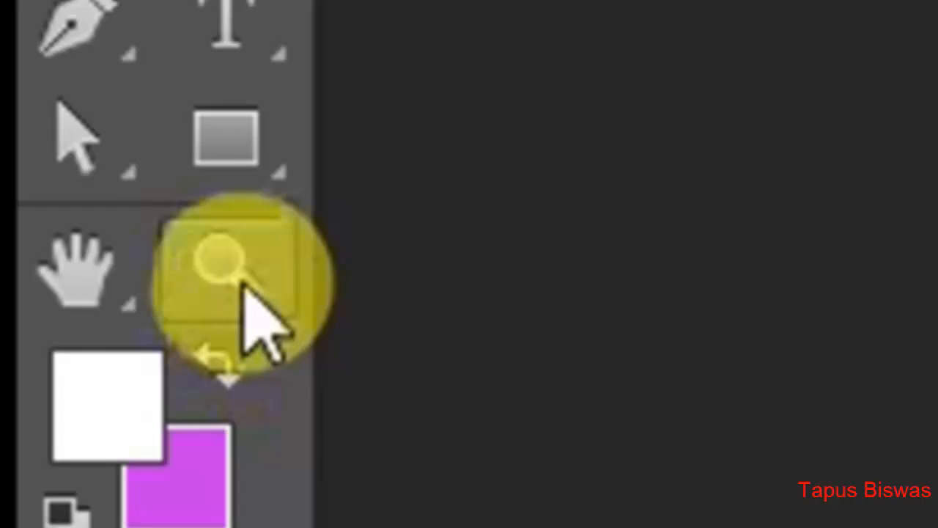
- Set the Eraser tool's hardness to 44% and erase the backdrop beside the woman's arm on the photo's left side
left_click(242, 285)
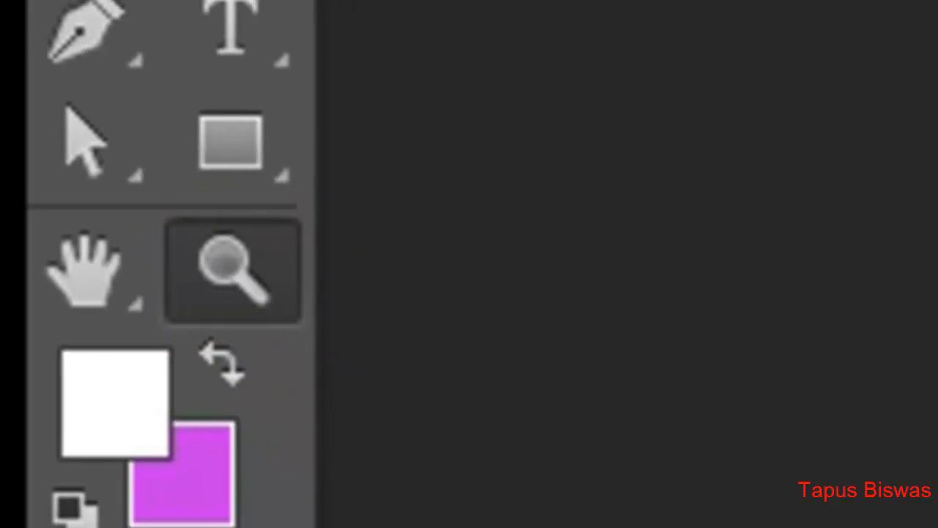
left_click(419, 292)
left_click(335, 320)
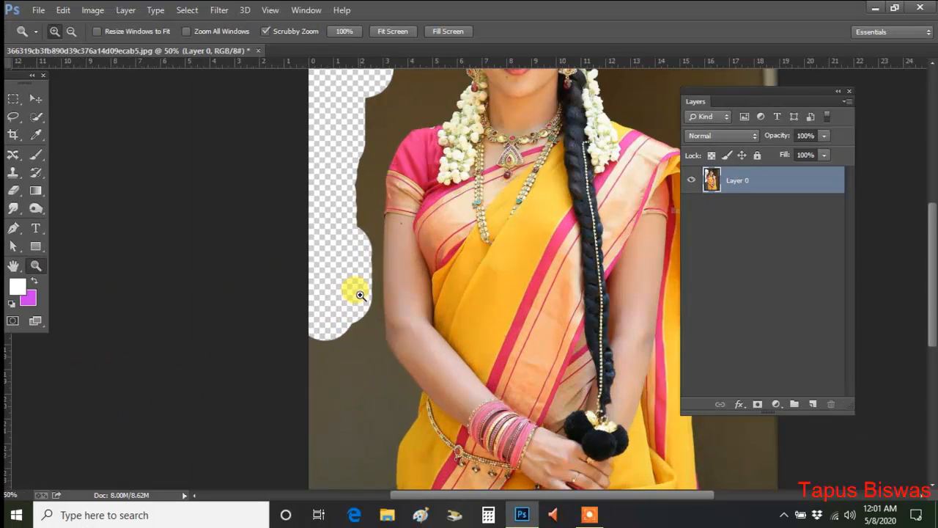
left_click(356, 288)
left_click(13, 193)
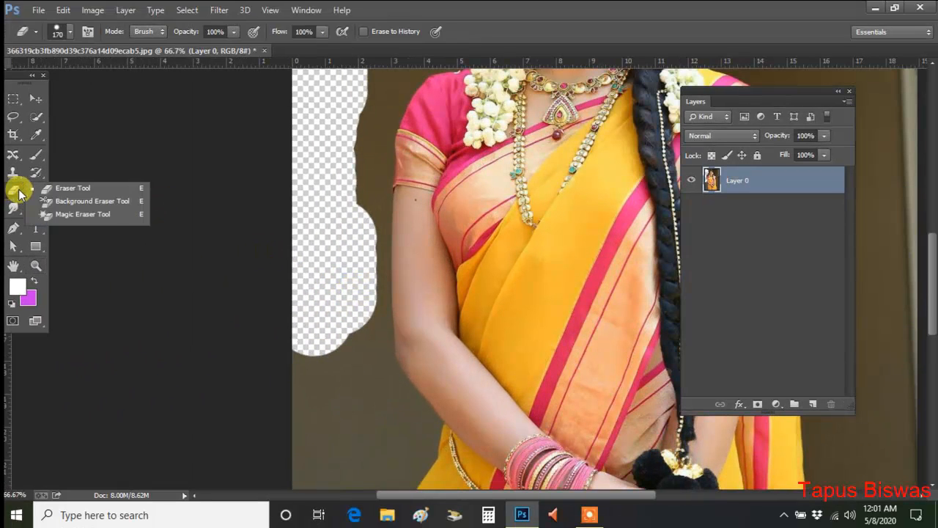
left_click(63, 188)
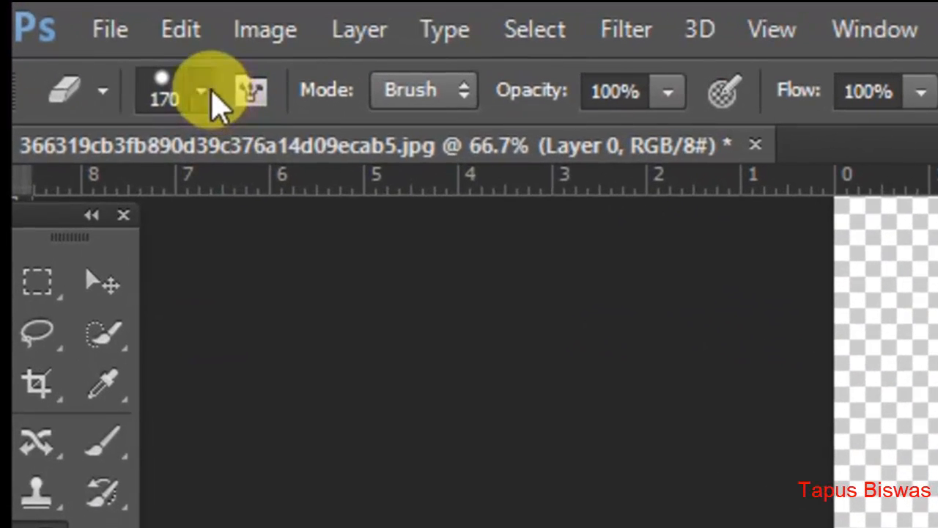
left_click(213, 94)
left_click_drag(439, 311, 317, 312)
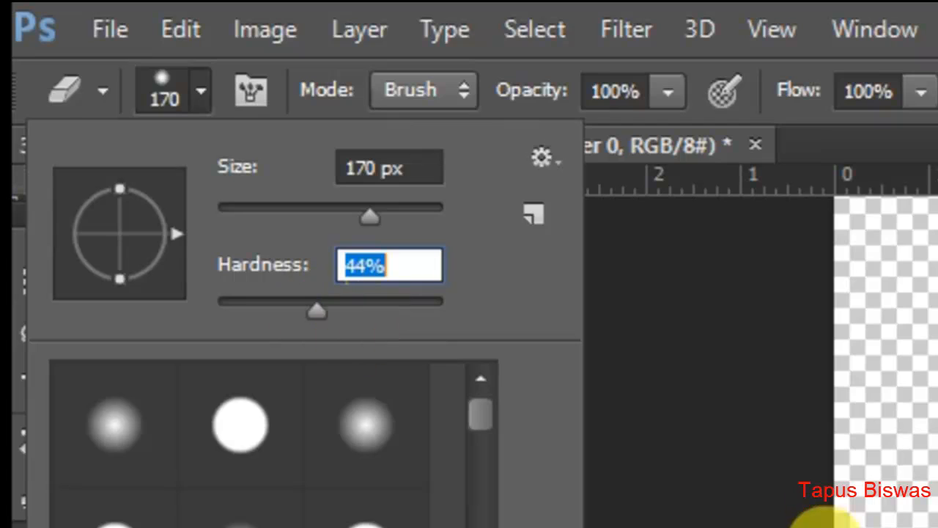
left_click(824, 525)
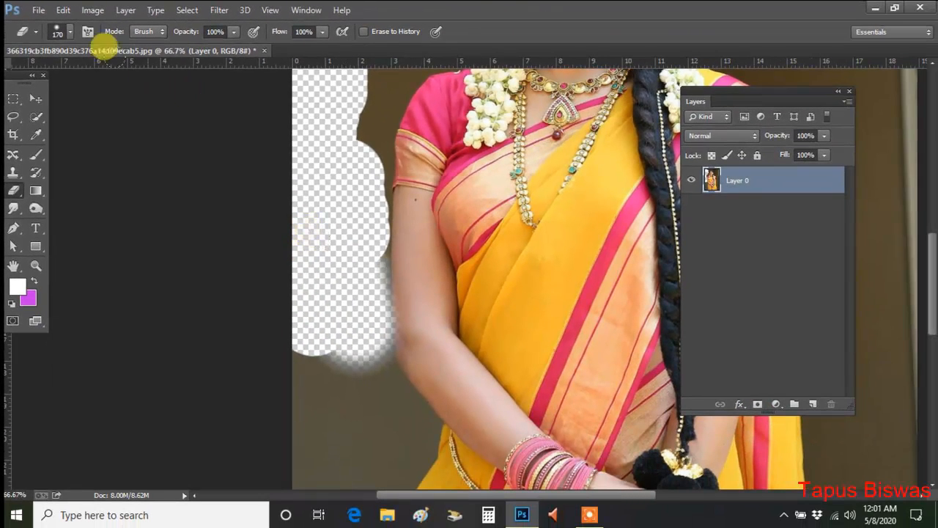
- Set the eraser hardness to 0% and erase more backdrop beside the woman's elbow, sleeve and shoulder
left_click(71, 34)
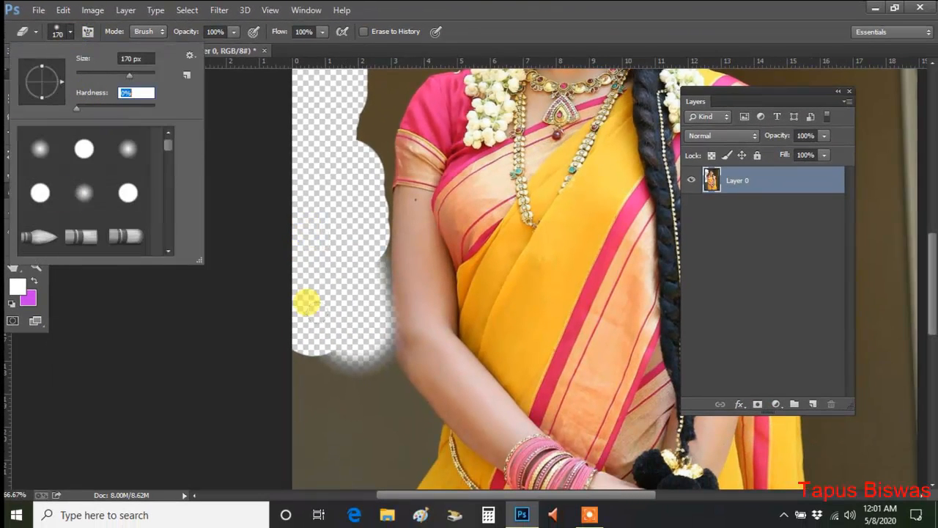
mouse_move(307, 302)
left_mouse_down()
mouse_move(316, 346)
mouse_move(309, 333)
mouse_move(281, 350)
mouse_move(316, 143)
mouse_move(316, 214)
mouse_move(344, 126)
mouse_move(327, 155)
left_mouse_up()
scroll(308, 187, "up", 3)
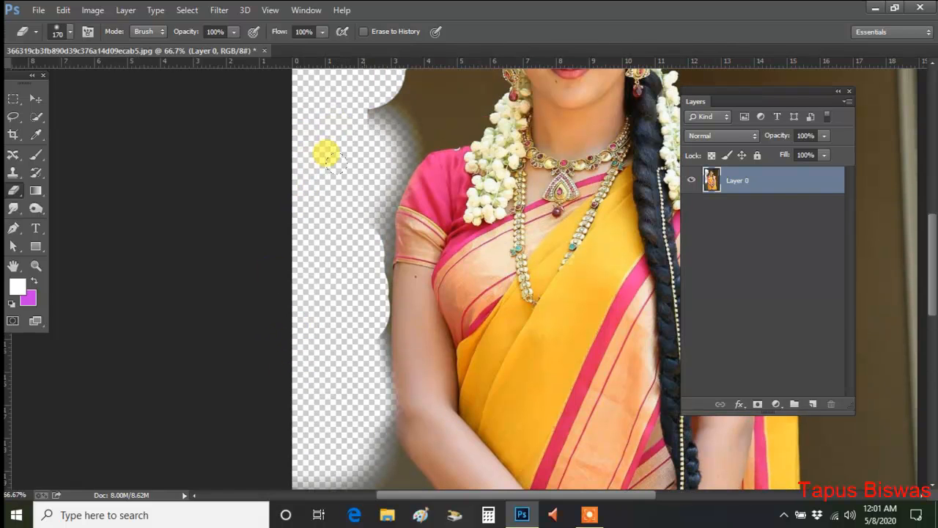
- Set the eraser hardness to 68% and erase the backdrop from above the shoulder up beside the woman's face
left_click(70, 32)
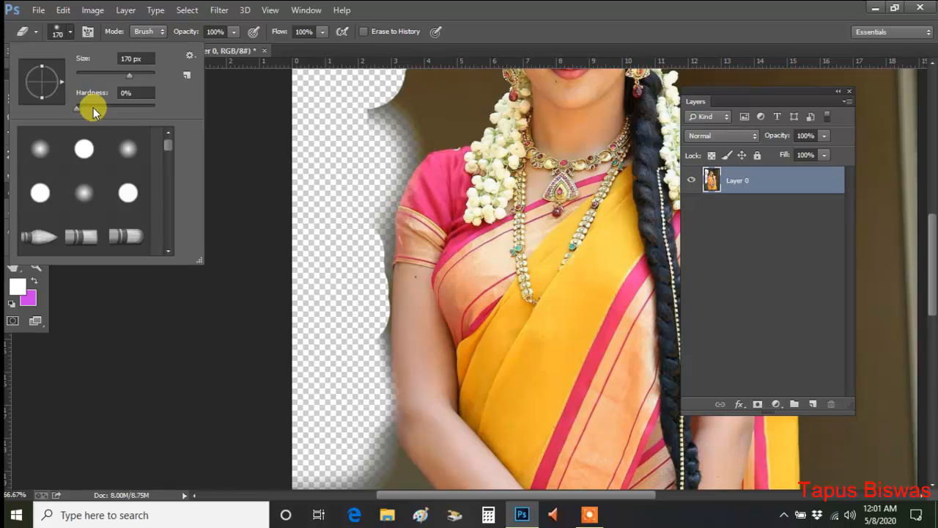
left_click_drag(302, 106, 326, 96)
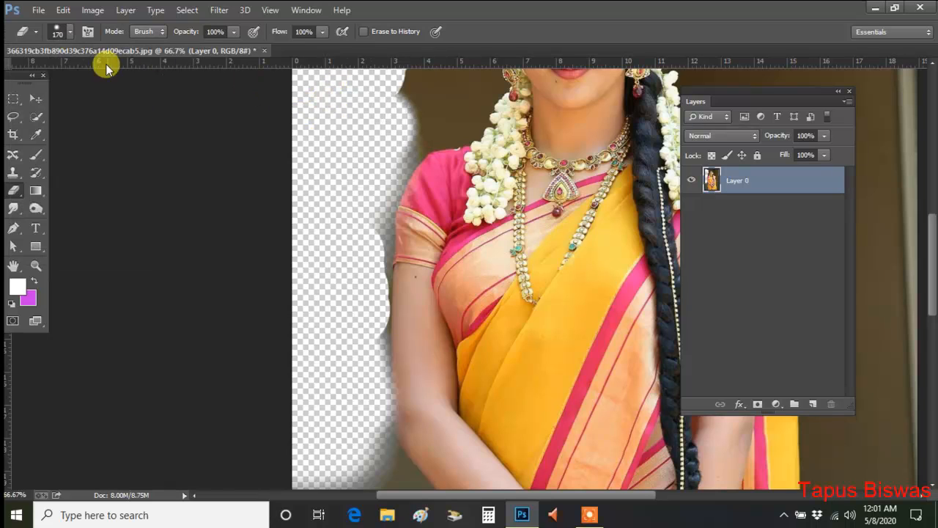
left_click(71, 31)
left_click(71, 33)
scroll(339, 154, "up", 3)
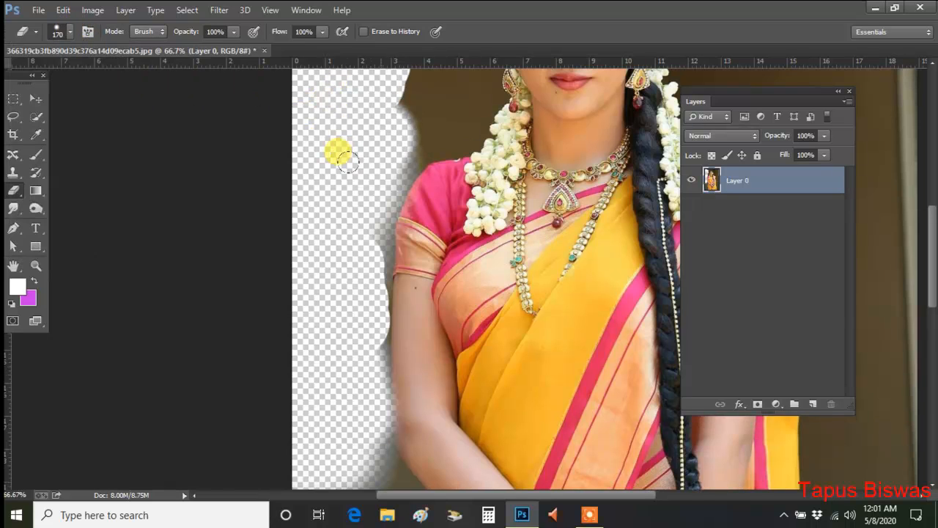
scroll(343, 157, "up", 1)
mouse_move(343, 157)
left_mouse_down()
mouse_move(369, 122)
mouse_move(348, 178)
mouse_move(381, 145)
mouse_move(375, 179)
mouse_move(392, 167)
mouse_move(414, 132)
mouse_move(414, 108)
mouse_move(414, 175)
mouse_move(372, 149)
left_mouse_up()
- Set the eraser size to 89 px and erase the backdrop closely along the shoulder, sleeve and upper arm
left_click(69, 31)
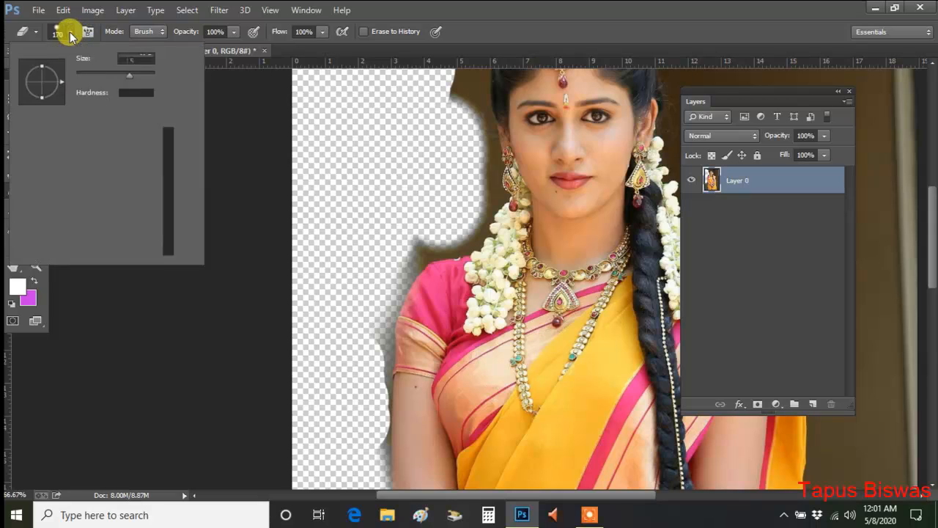
left_click(129, 93)
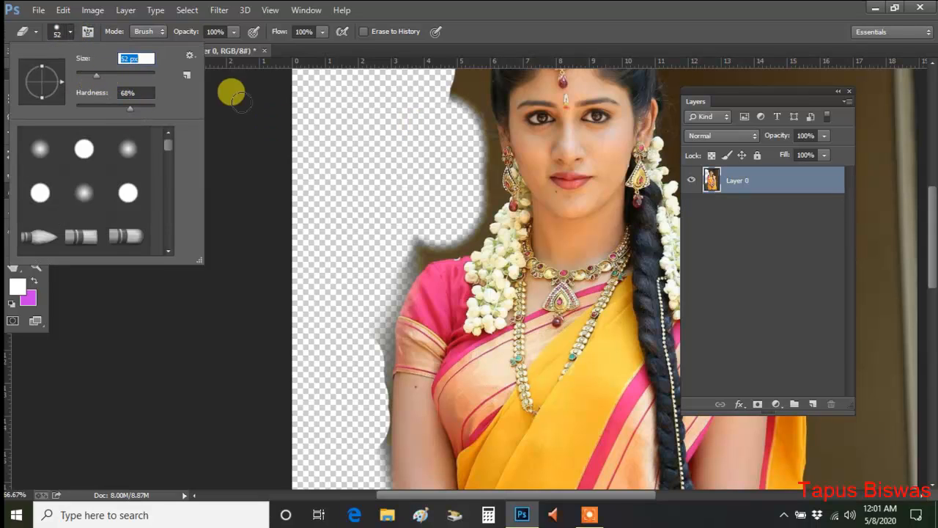
left_click_drag(96, 75, 108, 76)
left_click(422, 121)
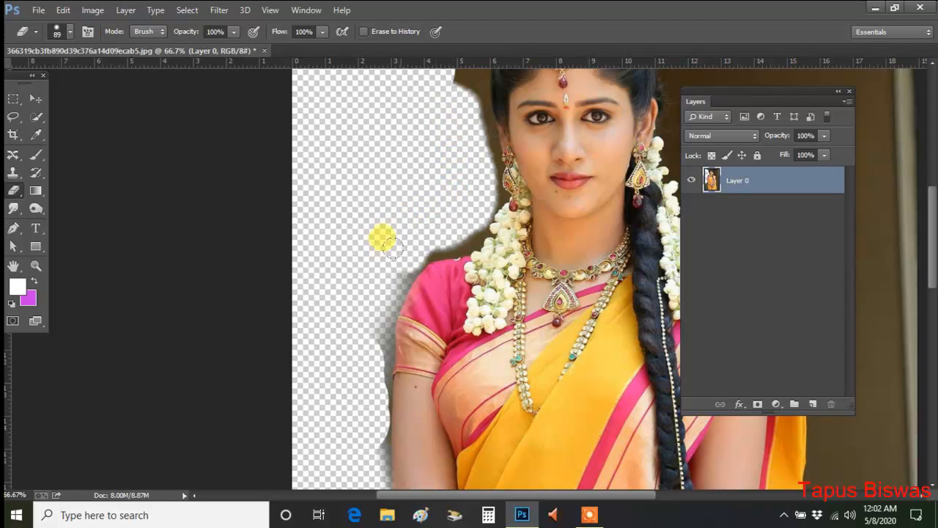
scroll(335, 195, "down", 3)
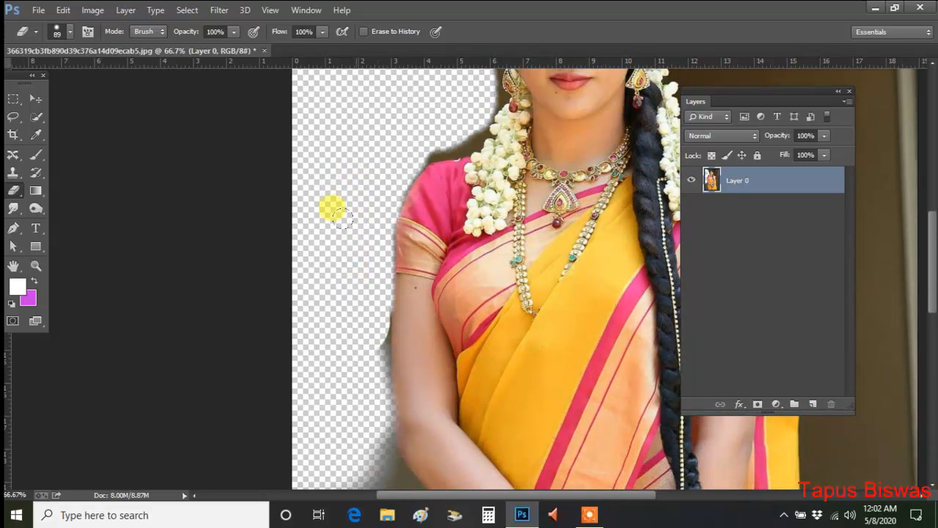
scroll(333, 211, "down", 3)
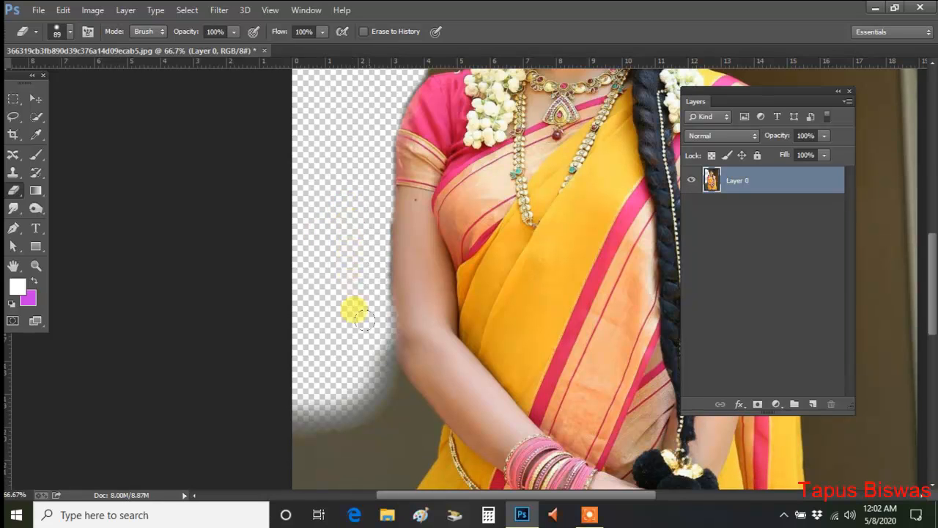
- Erase the backdrop below the elbow and beside the lower saree down to the photo's bottom edge
scroll(331, 259, "down", 3)
left_click_drag(358, 252, 360, 245)
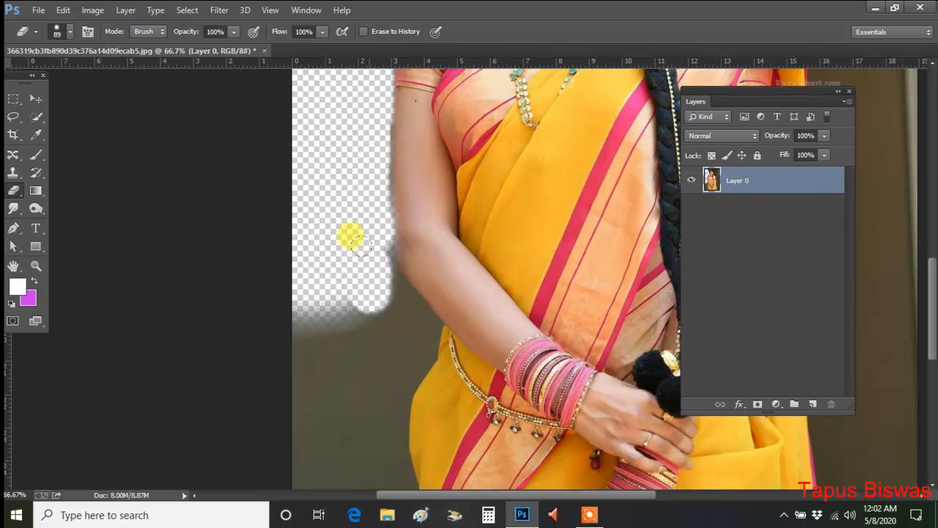
mouse_move(375, 282)
left_mouse_down()
mouse_move(396, 314)
mouse_move(353, 311)
mouse_move(328, 337)
mouse_move(342, 305)
mouse_move(301, 317)
mouse_move(293, 301)
mouse_move(323, 324)
mouse_move(298, 335)
left_mouse_up()
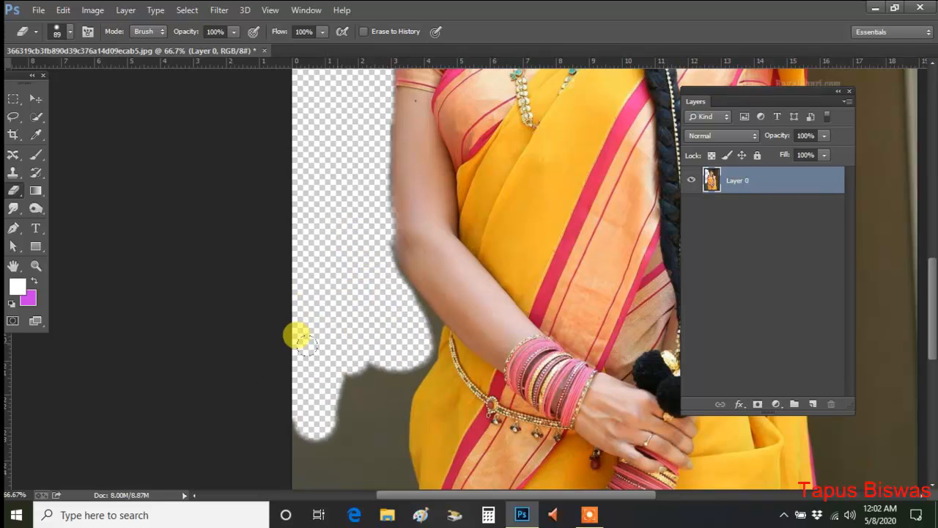
scroll(297, 330, "down", 3)
mouse_move(297, 282)
left_mouse_down()
mouse_move(301, 379)
mouse_move(278, 376)
mouse_move(330, 360)
mouse_move(329, 430)
mouse_move(357, 400)
mouse_move(379, 438)
mouse_move(380, 374)
mouse_move(391, 410)
left_mouse_up()
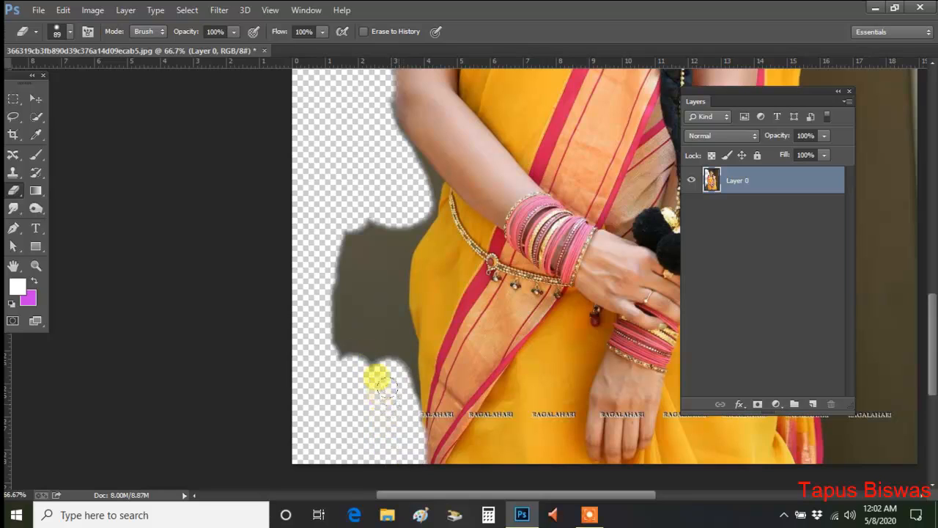
mouse_move(376, 377)
left_mouse_down()
mouse_move(379, 334)
mouse_move(394, 404)
mouse_move(379, 316)
mouse_move(336, 338)
left_mouse_up()
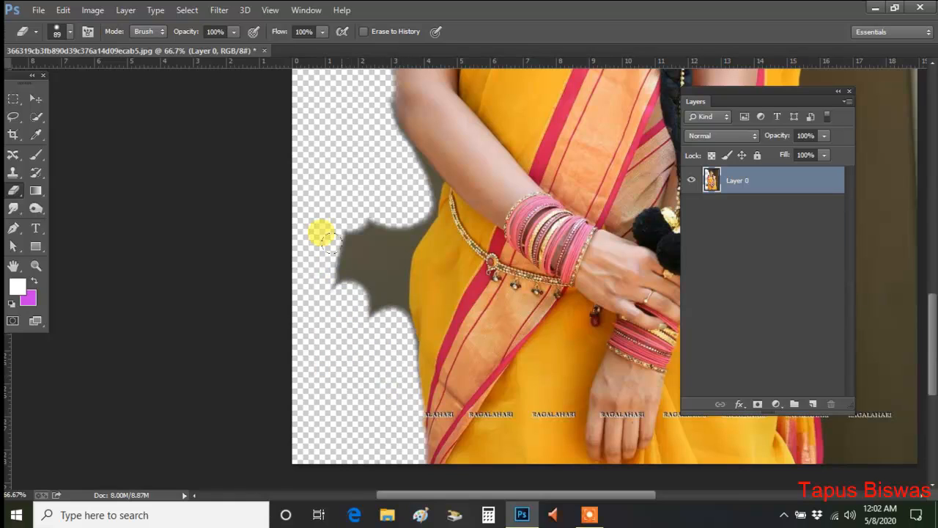
- Set the eraser hardness to 100% and erase part of the backdrop patch remaining beside the waist
left_click(64, 31)
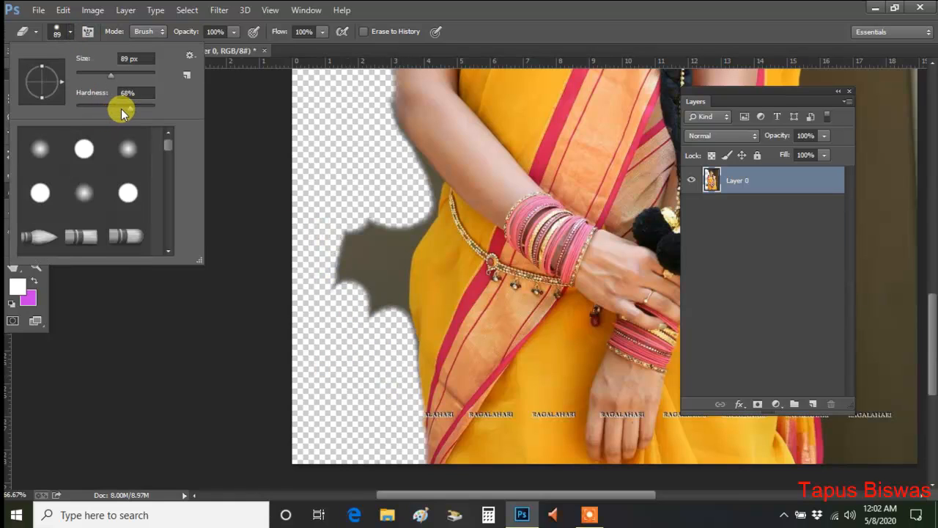
left_click_drag(130, 108, 157, 110)
left_click_drag(343, 260, 338, 212)
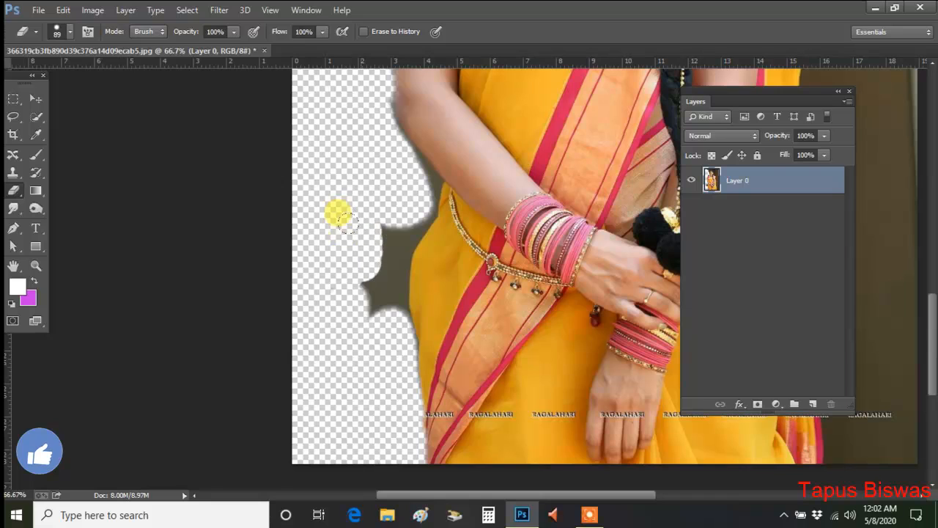
- Set the eraser hardness to 0% and erase the rest of the backdrop patch between the waist and forearm
left_click(71, 32)
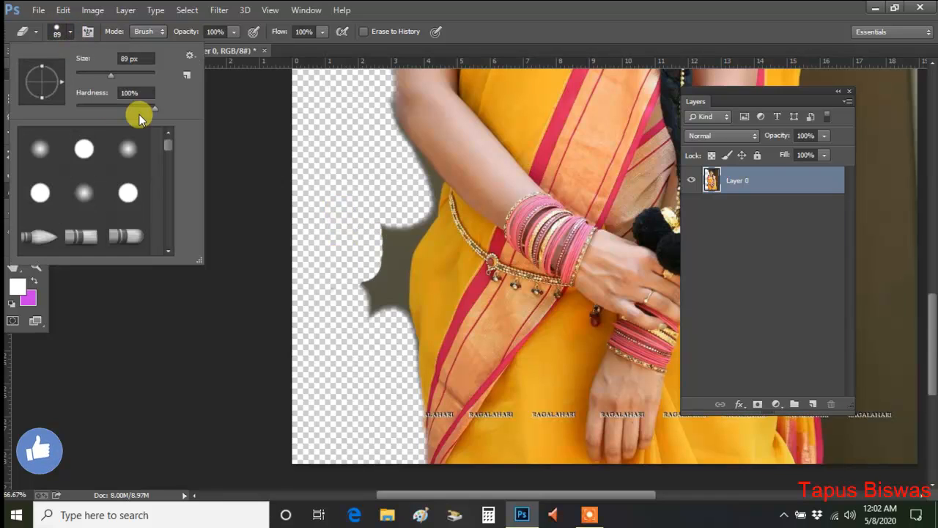
left_click_drag(136, 110, 96, 112)
left_click(300, 247)
mouse_move(344, 264)
left_mouse_down()
mouse_move(366, 283)
mouse_move(362, 250)
mouse_move(373, 219)
mouse_move(379, 303)
left_mouse_up()
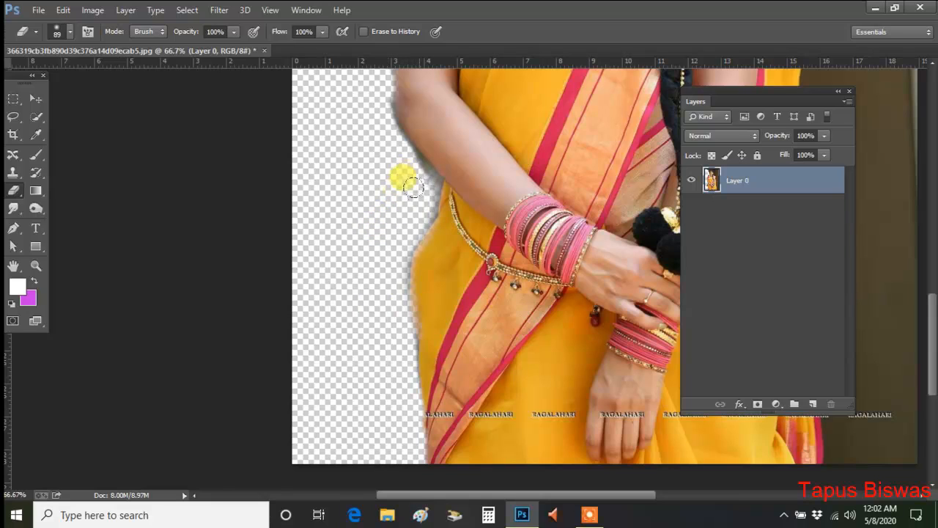
- Set the eraser hardness to 39% and touch up the cleared edge beside the forearm above the waist
left_click(72, 33)
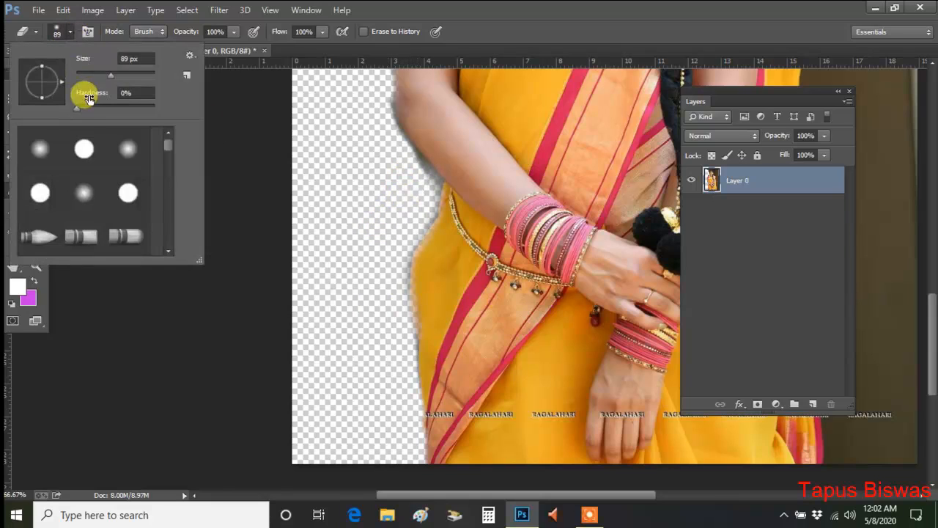
left_click_drag(83, 108, 108, 109)
left_click(400, 173)
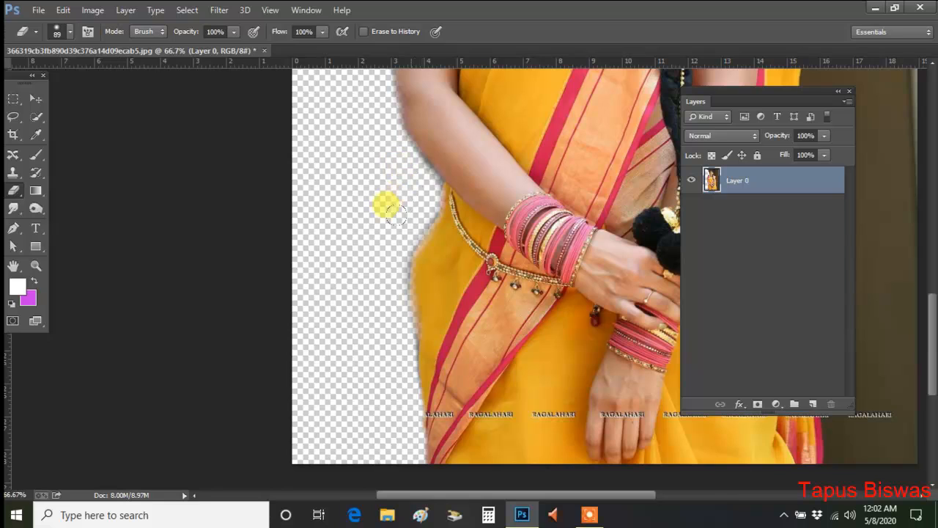
- Erase the backdrop beside the neck and hair on the cleared side and across the strip above the head
scroll(376, 287, "up", 10)
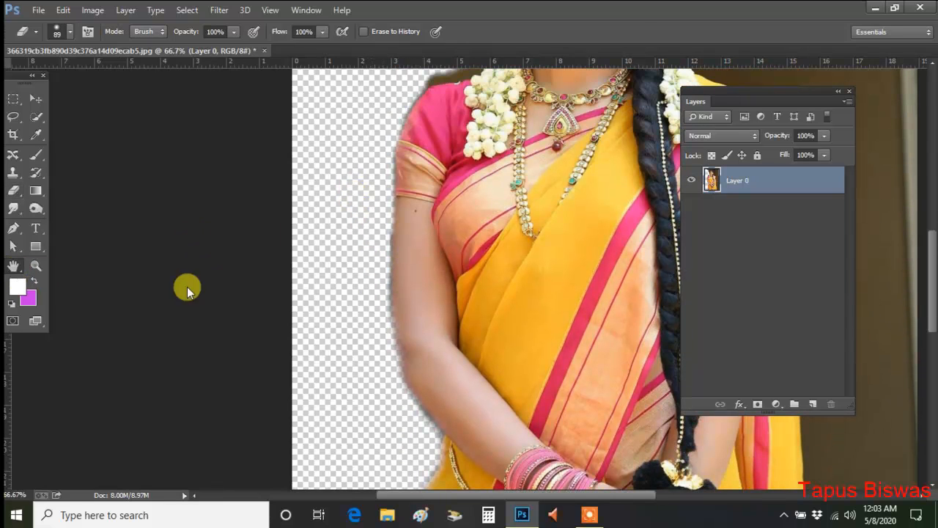
left_click_drag(425, 204, 338, 390)
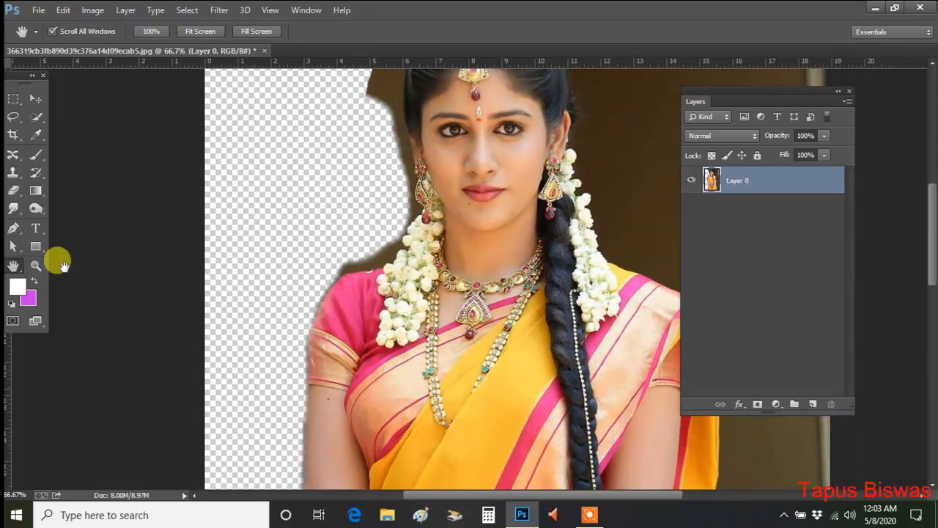
left_click(12, 193)
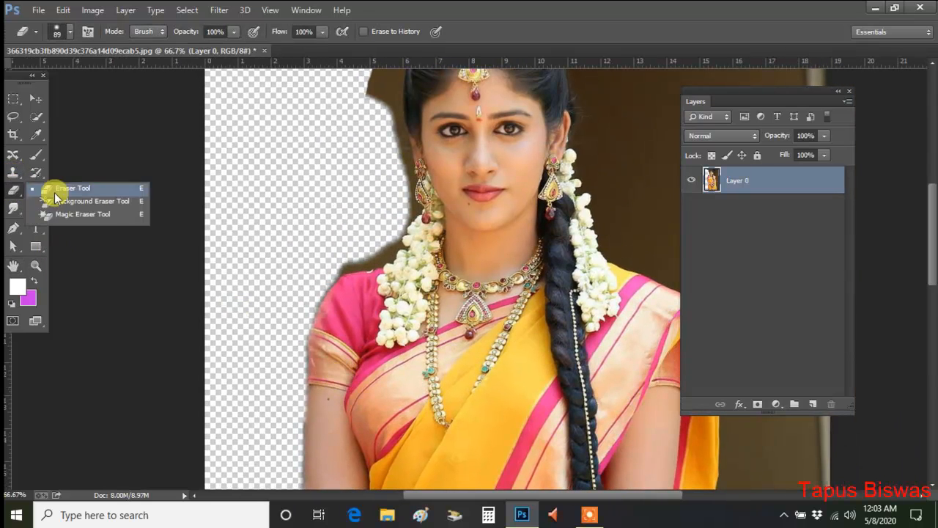
left_click(55, 185)
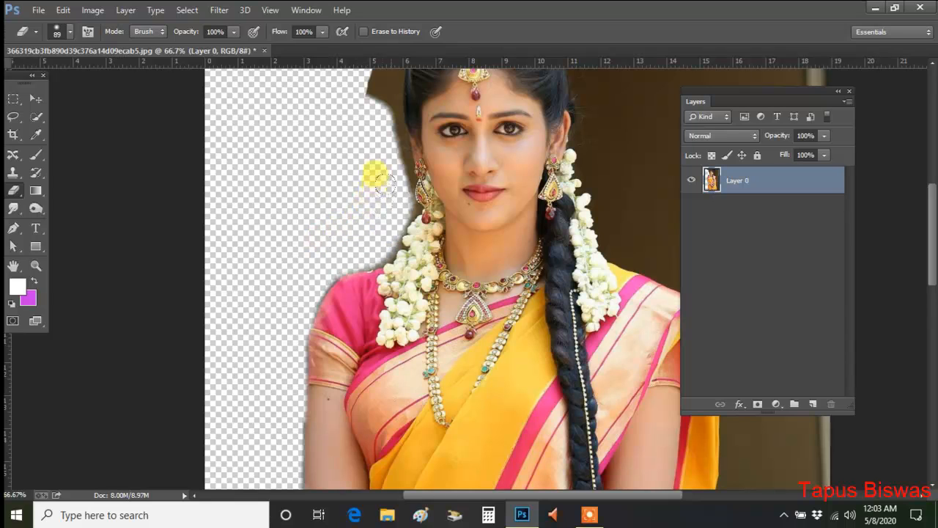
mouse_move(375, 135)
left_mouse_down()
mouse_move(366, 83)
mouse_move(378, 80)
left_mouse_up()
scroll(326, 242, "up", 4)
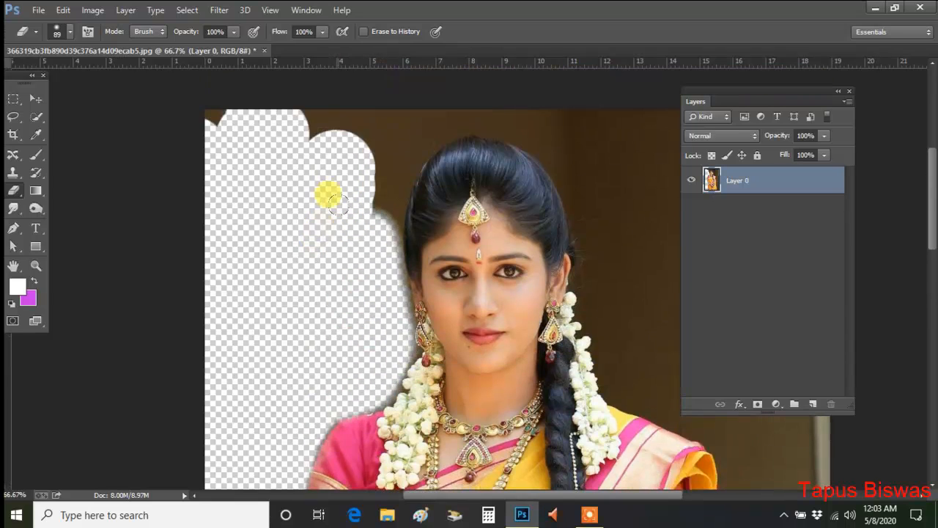
mouse_move(355, 214)
left_mouse_down()
mouse_move(373, 115)
mouse_move(366, 156)
mouse_move(320, 113)
mouse_move(357, 110)
mouse_move(203, 102)
mouse_move(457, 113)
mouse_move(534, 97)
mouse_move(457, 110)
mouse_move(555, 104)
left_mouse_up()
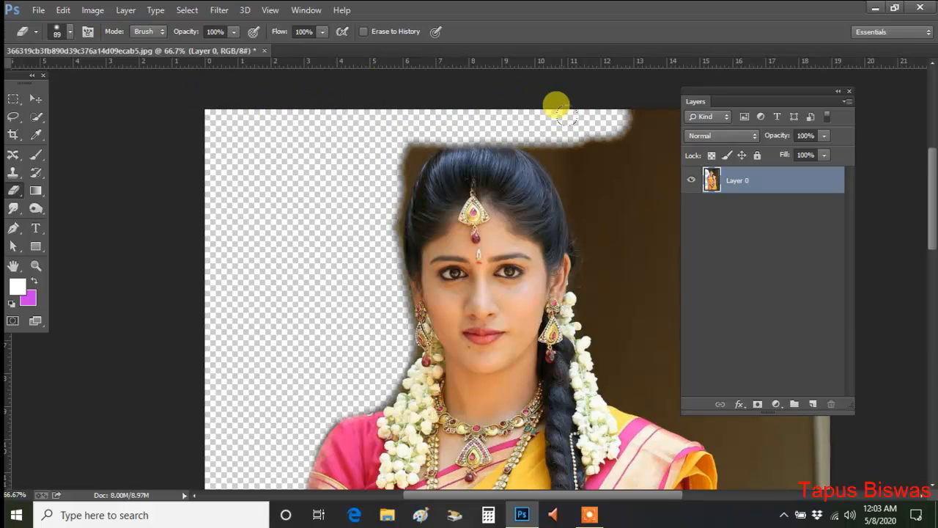
- Erase the upper corner of the backdrop on the braid side, including the Ragalahari logo
left_click(14, 266)
left_click_drag(432, 247, 211, 182)
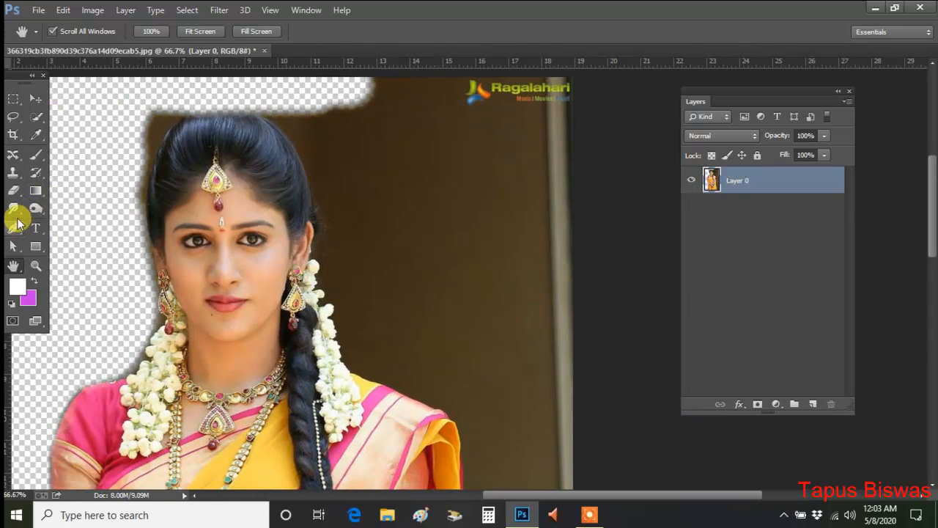
left_click(14, 190)
mouse_move(429, 143)
left_mouse_down()
mouse_move(421, 136)
mouse_move(551, 90)
mouse_move(500, 106)
mouse_move(378, 96)
mouse_move(448, 84)
mouse_move(528, 201)
mouse_move(421, 187)
mouse_move(469, 241)
mouse_move(386, 176)
mouse_move(411, 150)
left_mouse_up()
scroll(500, 110, "up", 3)
- Set the eraser size to 191 px and erase more backdrop between the hair, the shoulder and the photo's outer edge
left_click(70, 34)
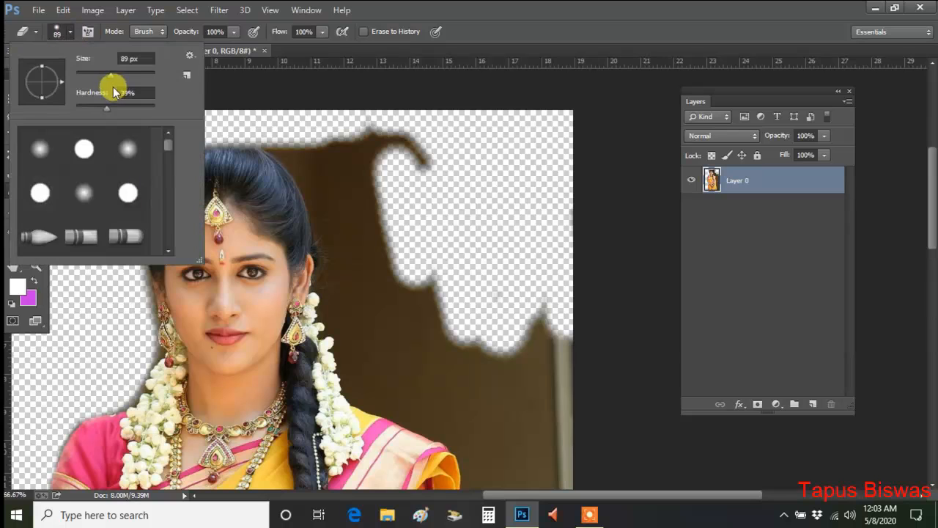
left_click_drag(124, 73, 134, 76)
mouse_move(367, 129)
left_mouse_down()
mouse_move(360, 185)
mouse_move(464, 271)
mouse_move(494, 183)
left_mouse_up()
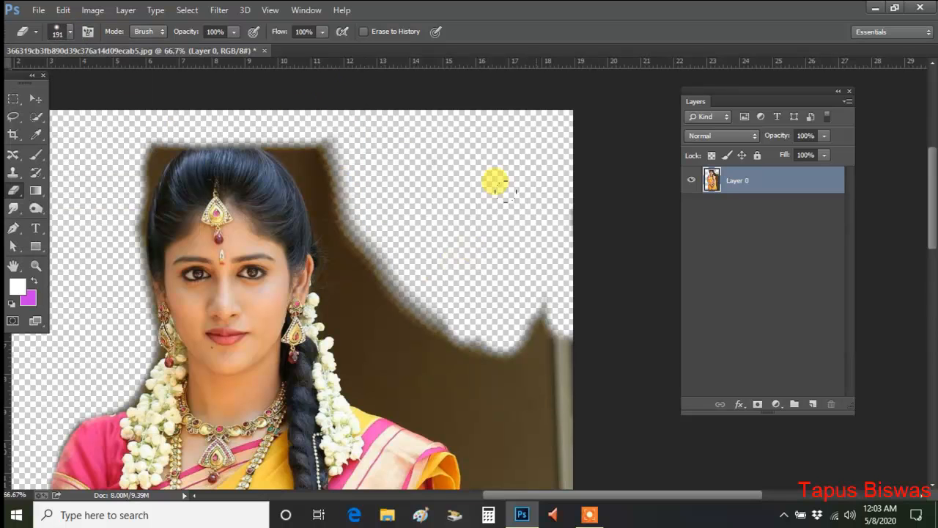
scroll(494, 183, "down", 2)
mouse_move(496, 239)
left_mouse_down()
mouse_move(405, 170)
mouse_move(404, 207)
mouse_move(387, 228)
mouse_move(450, 253)
mouse_move(452, 212)
left_mouse_up()
scroll(453, 212, "down", 4)
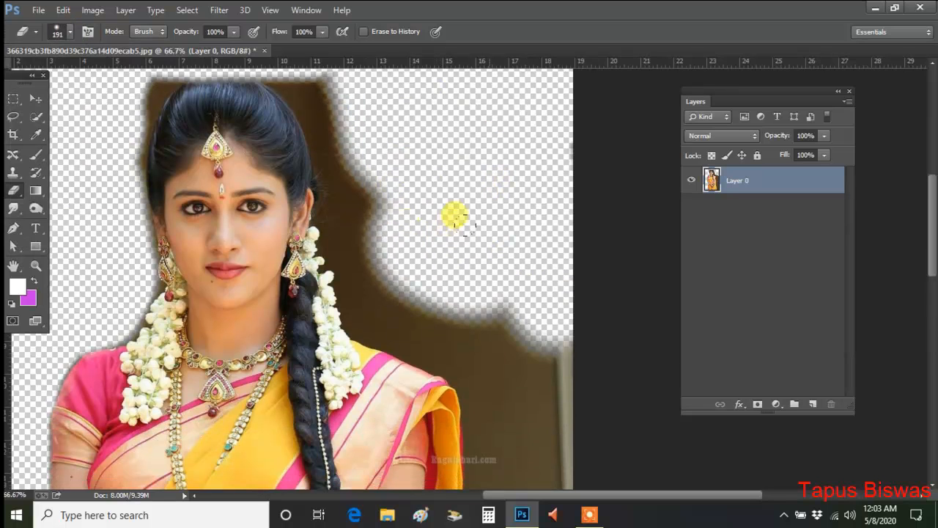
mouse_move(505, 184)
left_mouse_down()
mouse_move(526, 309)
mouse_move(548, 367)
left_mouse_up()
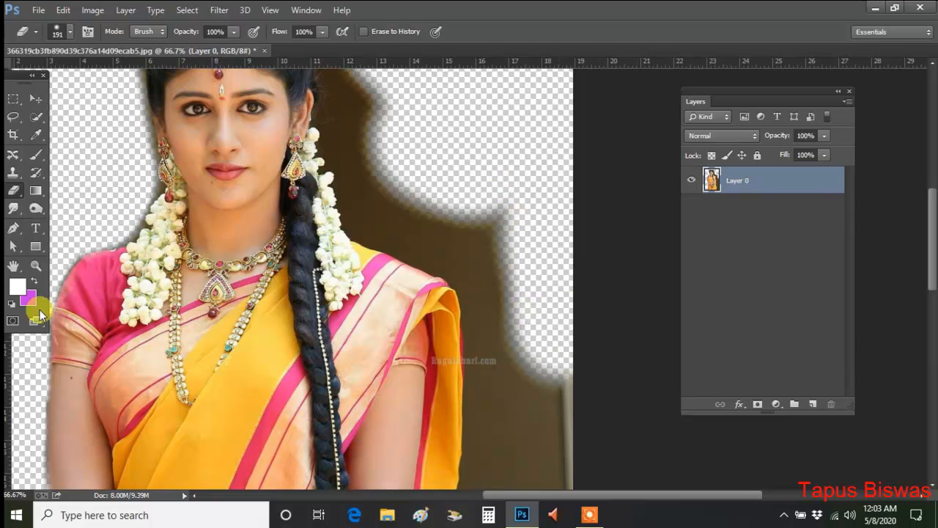
- Erase the rest of the large backdrop area on the braid side, from the head down to the photo's bottom edge
key("z")
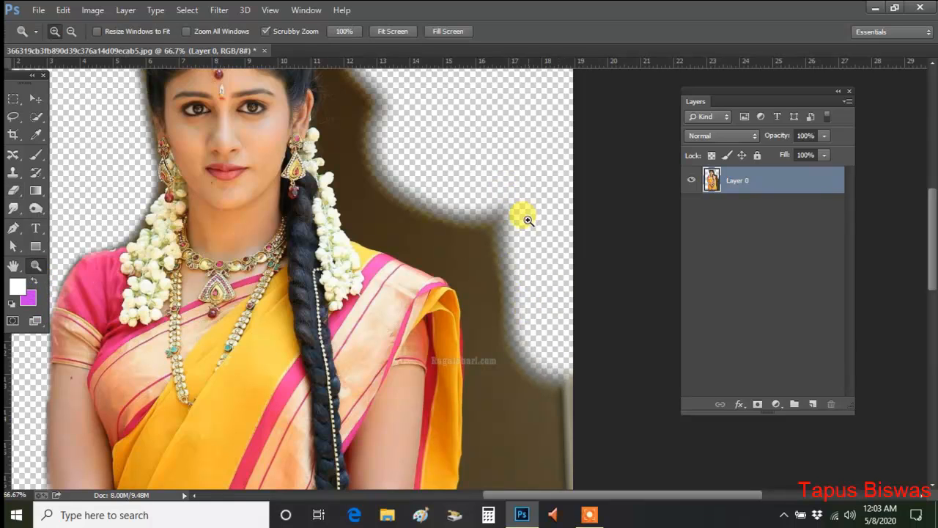
left_click(489, 183, "alt")
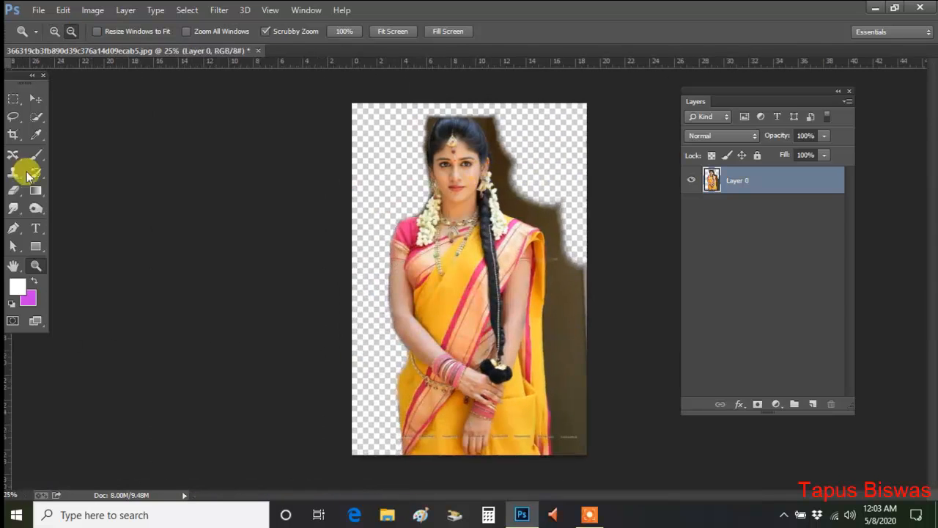
left_click(13, 189)
mouse_move(603, 279)
left_mouse_down()
mouse_move(597, 257)
mouse_move(576, 317)
mouse_move(579, 438)
mouse_move(560, 341)
mouse_move(567, 250)
mouse_move(547, 195)
mouse_move(527, 195)
mouse_move(517, 181)
mouse_move(503, 121)
left_mouse_up()
mouse_move(505, 148)
left_mouse_down()
mouse_move(553, 215)
mouse_move(564, 258)
mouse_move(561, 436)
left_mouse_up()
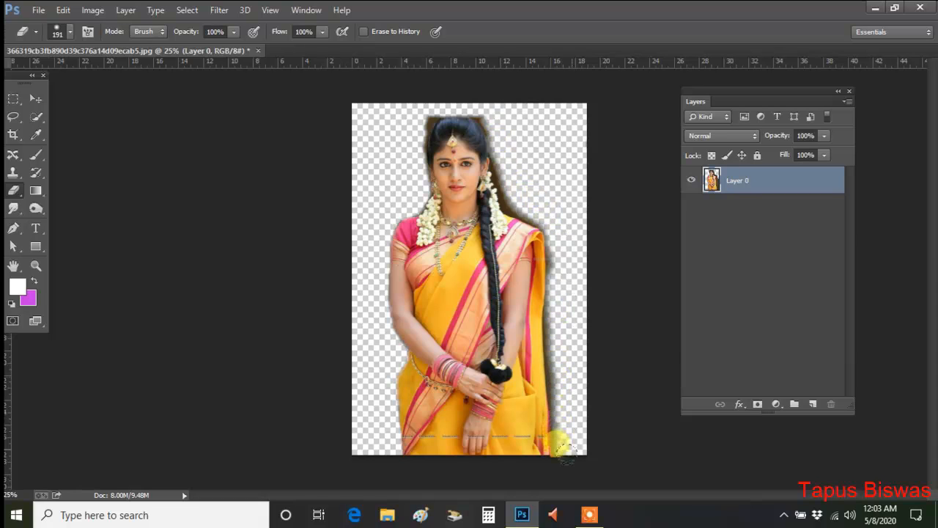
- Erase the dark backdrop fringe along the lower saree's outer edge, up to about hand height
left_click(36, 266)
left_click(555, 434, "alt")
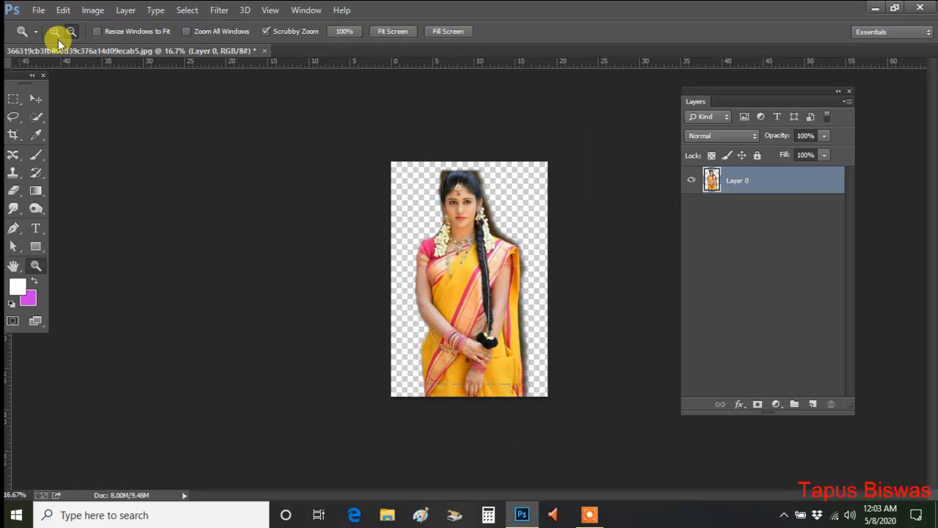
left_click(544, 391)
left_click(549, 427)
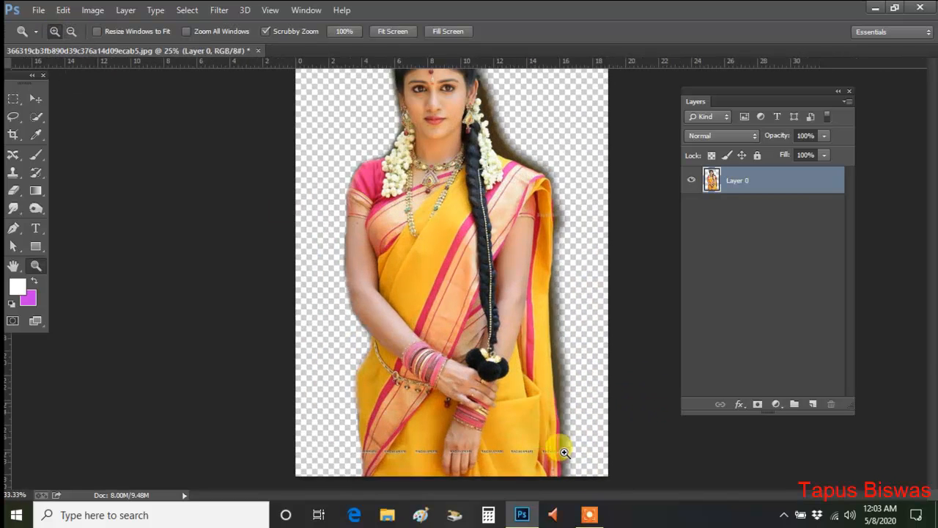
left_click(565, 452)
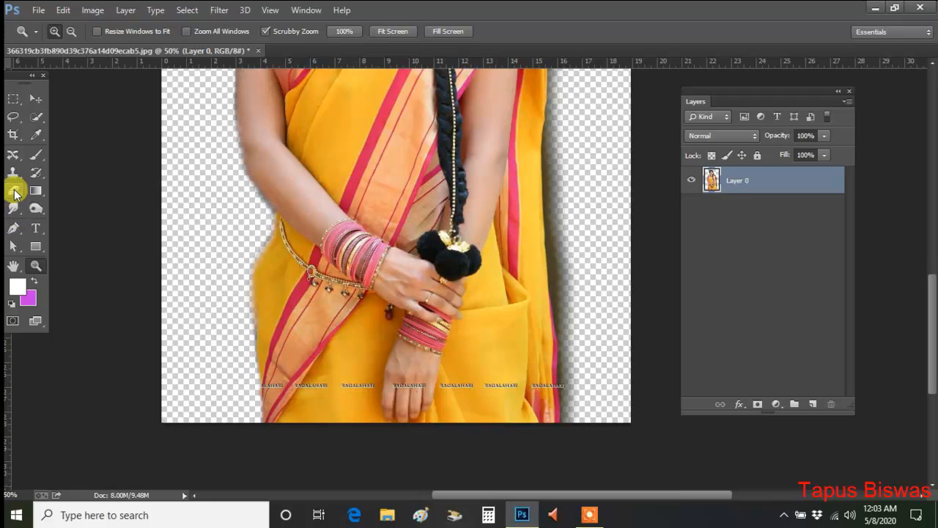
left_click(14, 190)
left_click(56, 192)
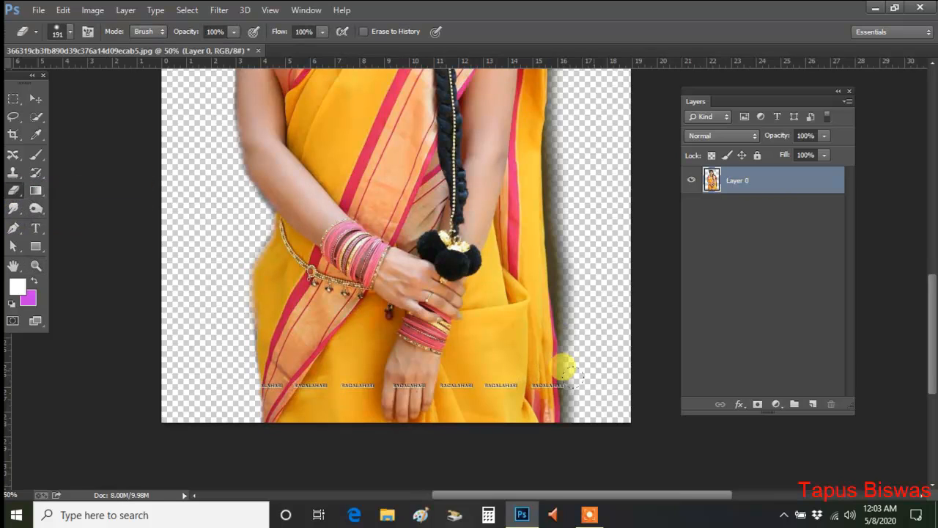
mouse_move(564, 366)
left_mouse_down()
mouse_move(568, 282)
mouse_move(575, 397)
mouse_move(553, 252)
left_mouse_up()
- Set the eraser size to 90 px and erase the backdrop fringe closely along the lower saree's outer edge
left_click(66, 34)
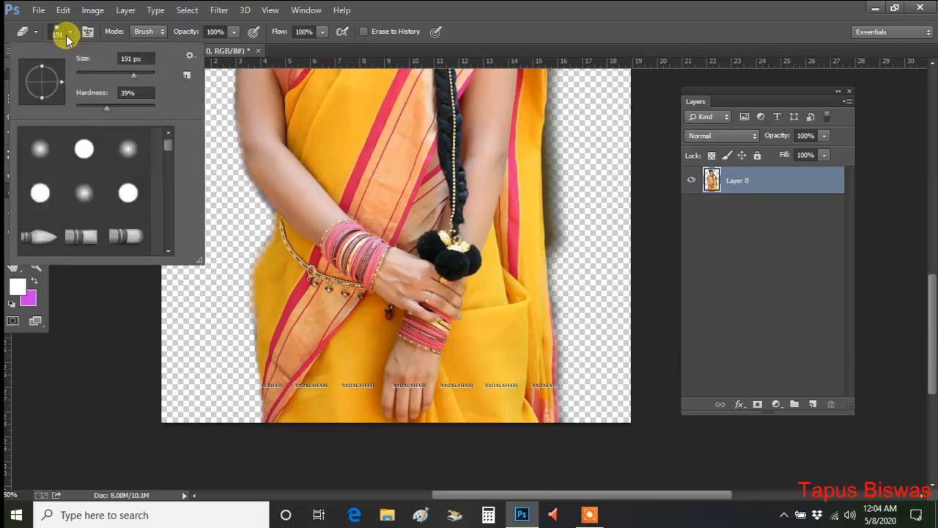
left_click_drag(132, 75, 112, 75)
left_click(564, 183)
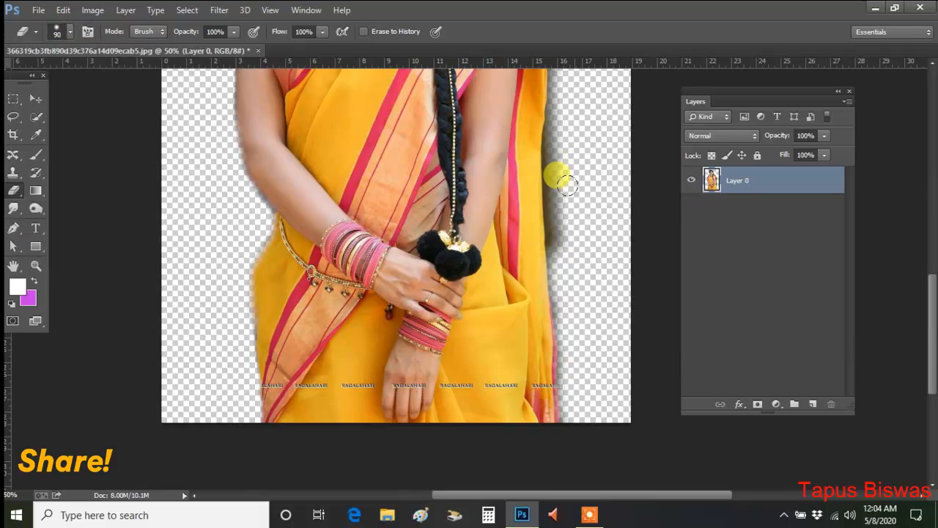
mouse_move(565, 183)
left_mouse_down()
mouse_move(560, 292)
mouse_move(567, 319)
mouse_move(578, 315)
mouse_move(563, 310)
mouse_move(566, 424)
left_mouse_up()
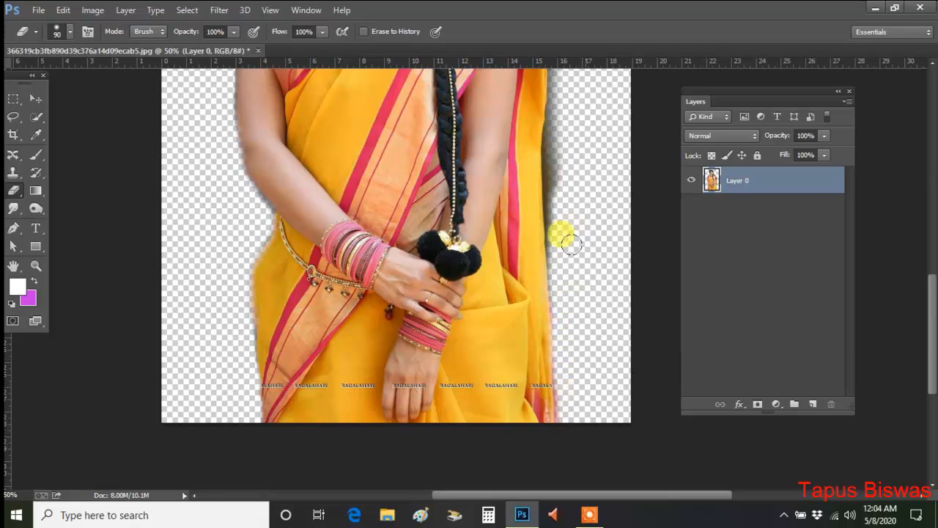
mouse_move(557, 256)
left_mouse_down()
mouse_move(554, 143)
mouse_move(561, 310)
left_mouse_up()
- Try erasing the fringe along the saree's outer edge above the elbow, and step the last stroke back
scroll(564, 256, "up", 4)
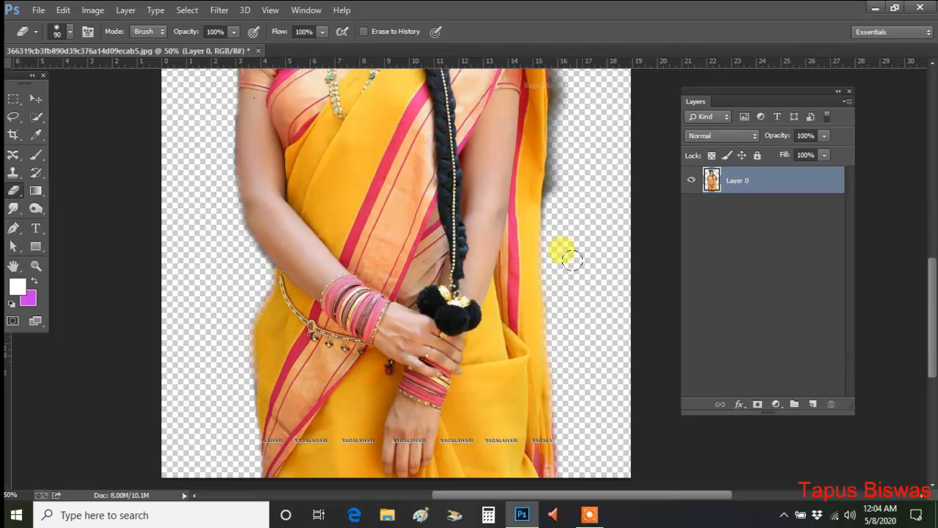
scroll(567, 272, "up", 1)
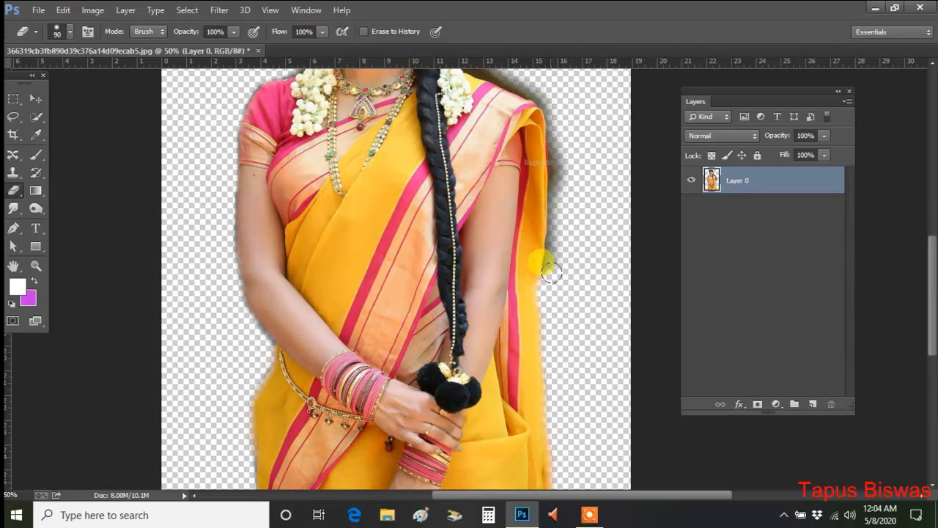
left_click_drag(551, 272, 553, 247)
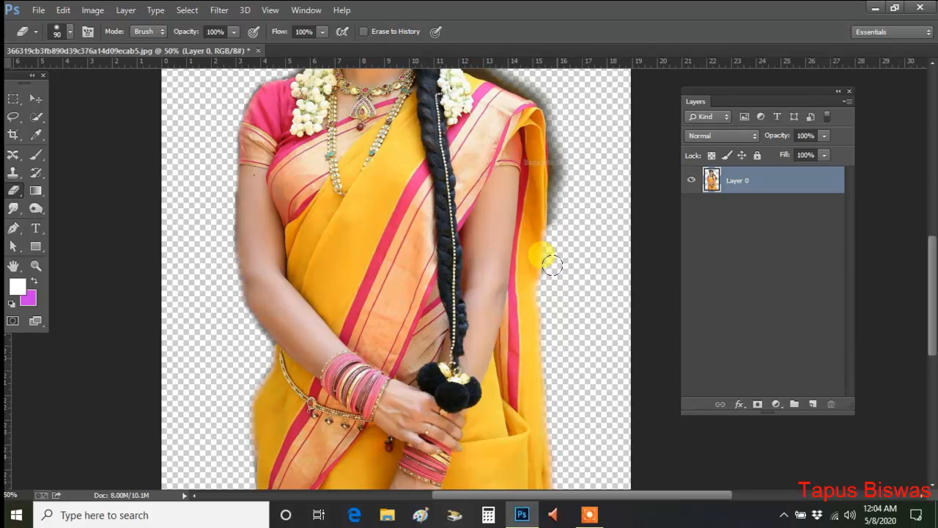
left_click(63, 10)
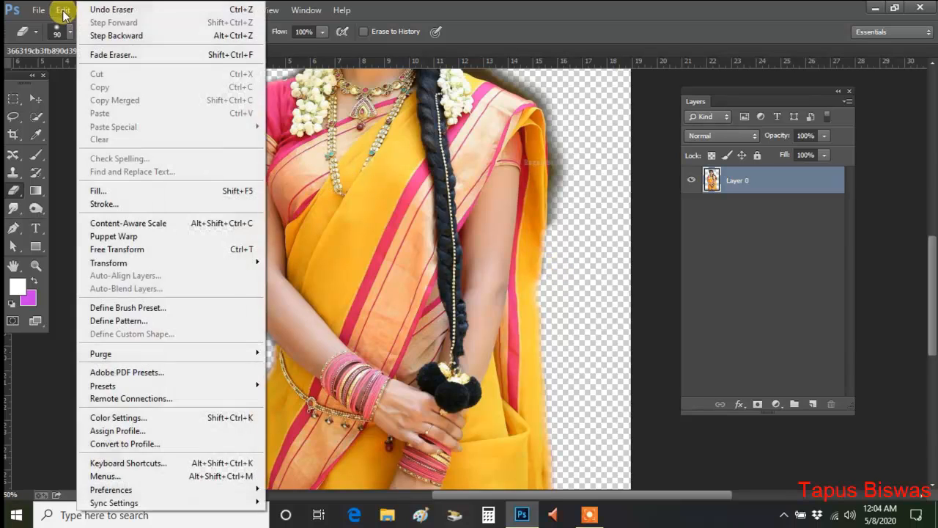
left_click(100, 39)
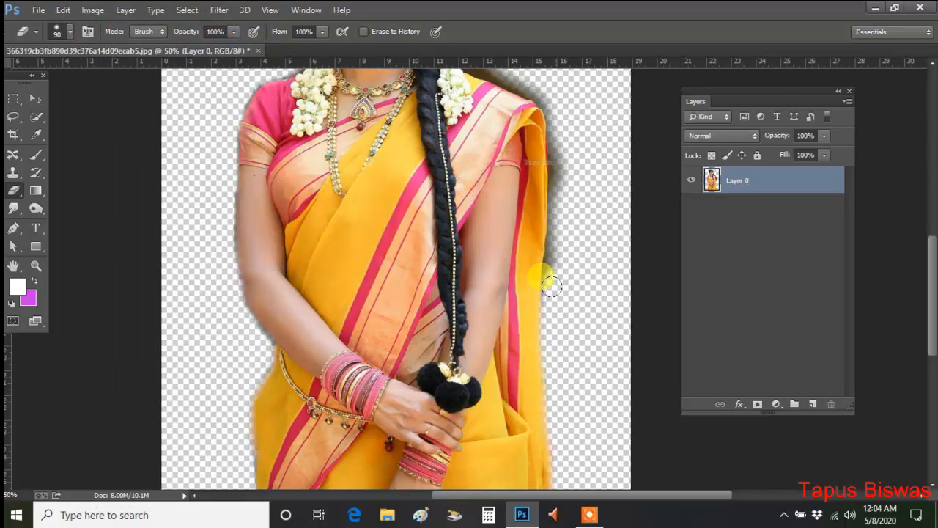
- Erase the backdrop fringe along the saree's outer edge beside the arm and over the draped shoulder
mouse_move(551, 286)
left_mouse_down()
mouse_move(547, 309)
mouse_move(564, 149)
mouse_move(560, 161)
mouse_move(554, 146)
mouse_move(555, 159)
mouse_move(558, 122)
mouse_move(549, 247)
left_mouse_up()
scroll(562, 242, "up", 3)
scroll(567, 247, "up", 1)
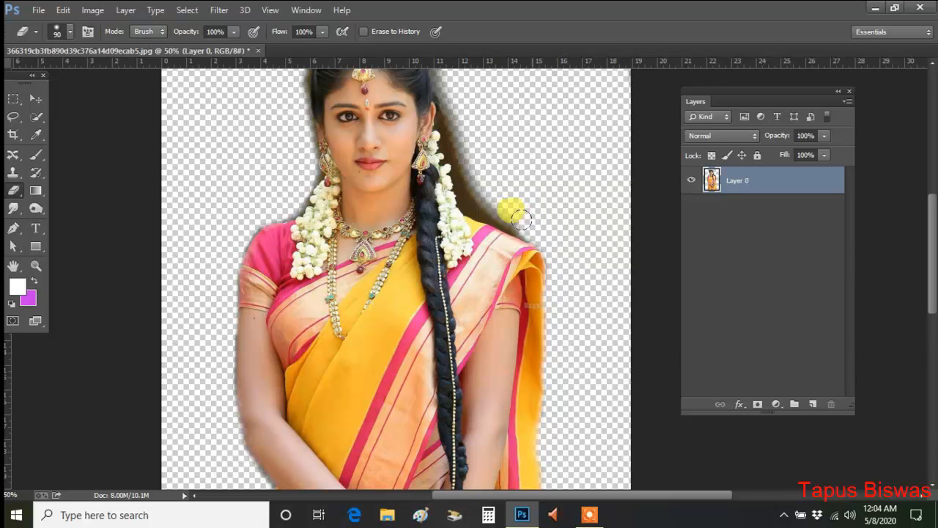
left_click_drag(533, 225, 499, 211)
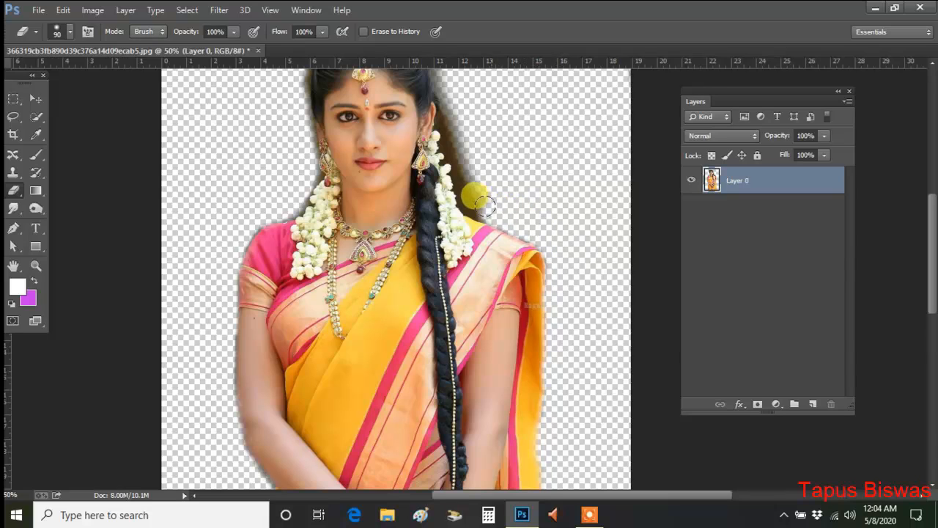
- Erase the backdrop remaining beside the flower garland, ear and hair on the braid side
scroll(499, 205, "up", 2)
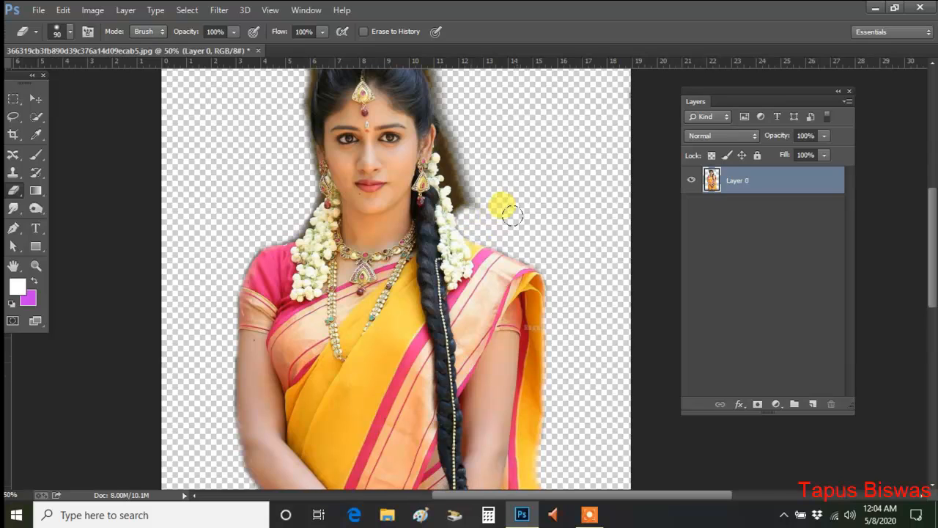
mouse_move(464, 233)
left_mouse_down()
mouse_move(467, 259)
mouse_move(450, 191)
left_mouse_up()
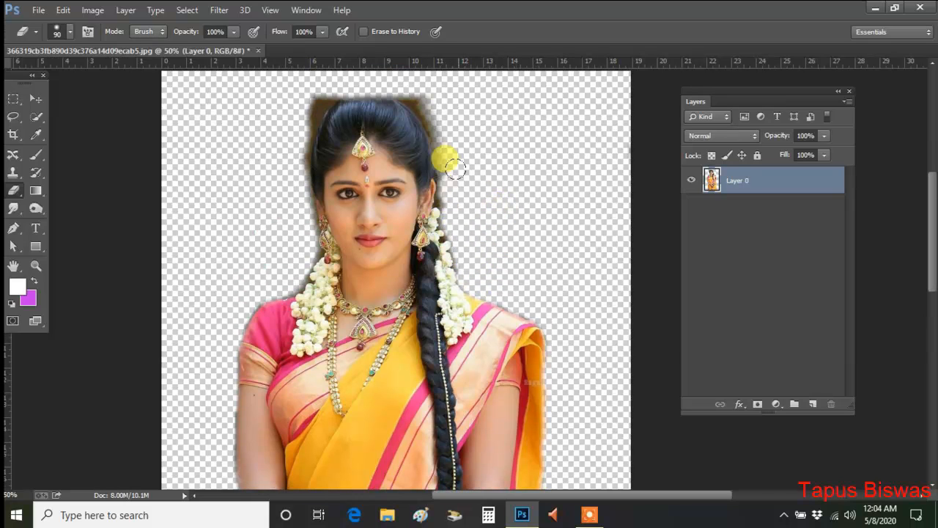
left_click_drag(445, 145, 450, 167)
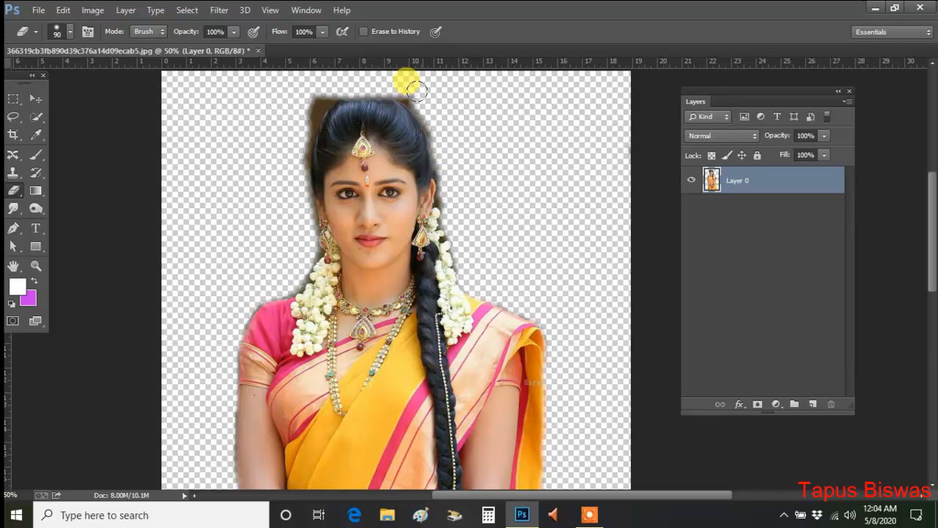
- Erase the remaining backdrop around the crown, down the opposite side of the hair and garland, and along the bare arm
mouse_move(417, 89)
left_mouse_down()
mouse_move(436, 124)
mouse_move(427, 102)
mouse_move(393, 83)
mouse_move(338, 80)
mouse_move(311, 96)
mouse_move(297, 122)
mouse_move(332, 83)
mouse_move(306, 108)
mouse_move(297, 136)
mouse_move(297, 250)
left_mouse_up()
scroll(258, 283, "down", 3)
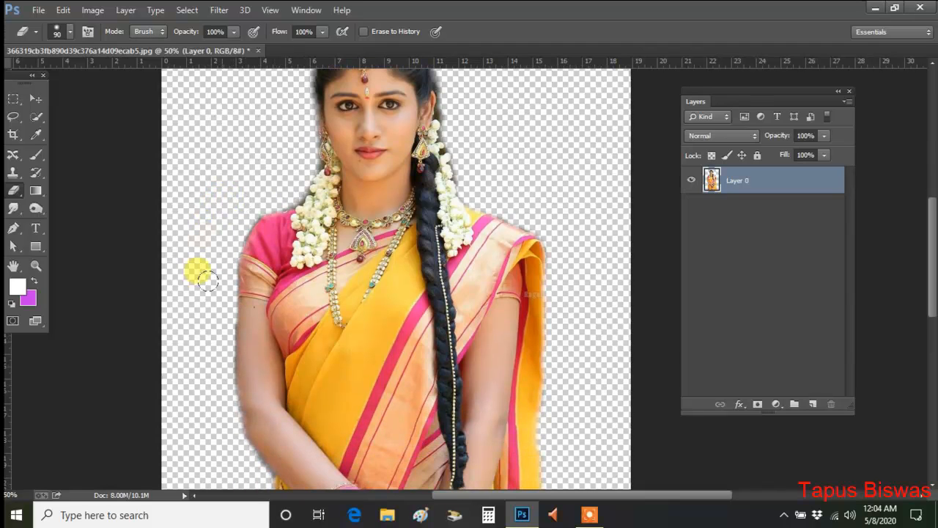
left_click_drag(218, 356, 223, 417)
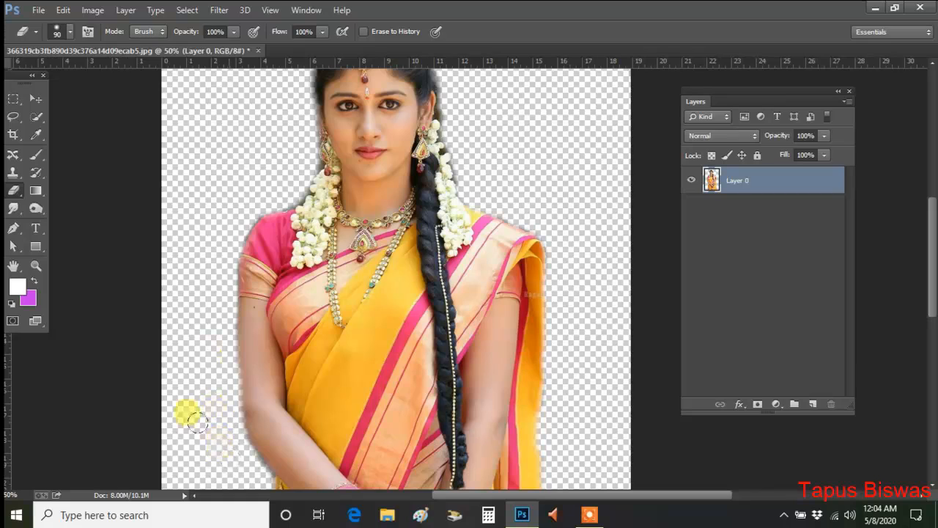
- Check the cutout along its full height, with the whole figure shown at 25% zoom
scroll(197, 421, "down", 3)
scroll(185, 339, "up", 2)
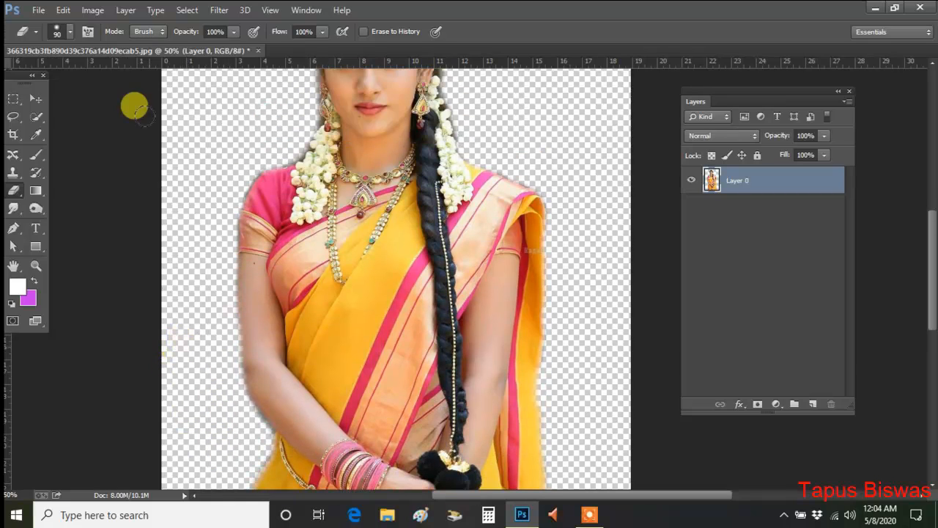
left_click(36, 265)
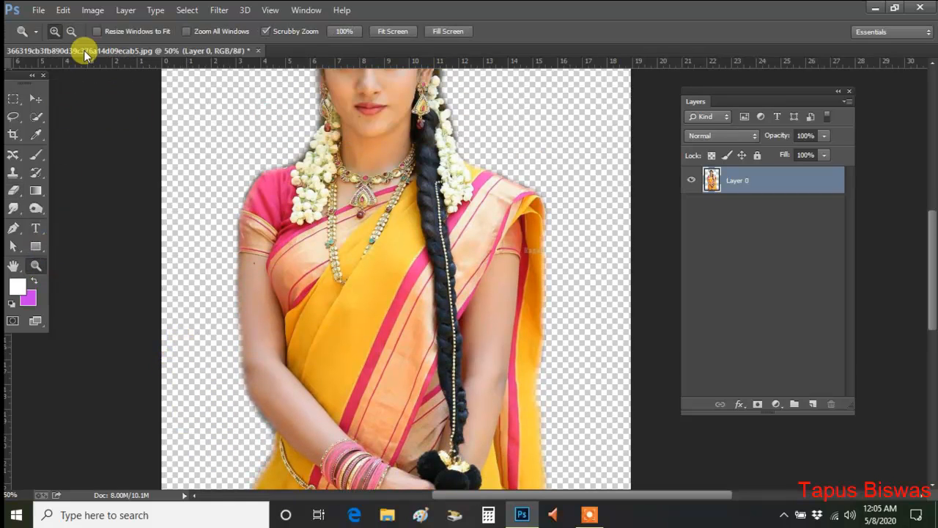
left_click(199, 114)
left_click(506, 224)
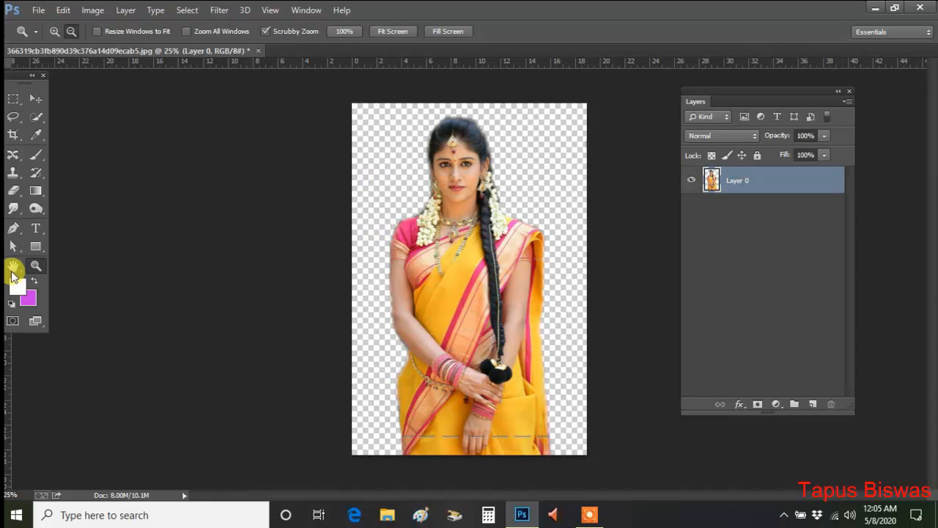
- Switch back to the Eraser tool and close the cutout document without saving its changes
left_click(20, 191)
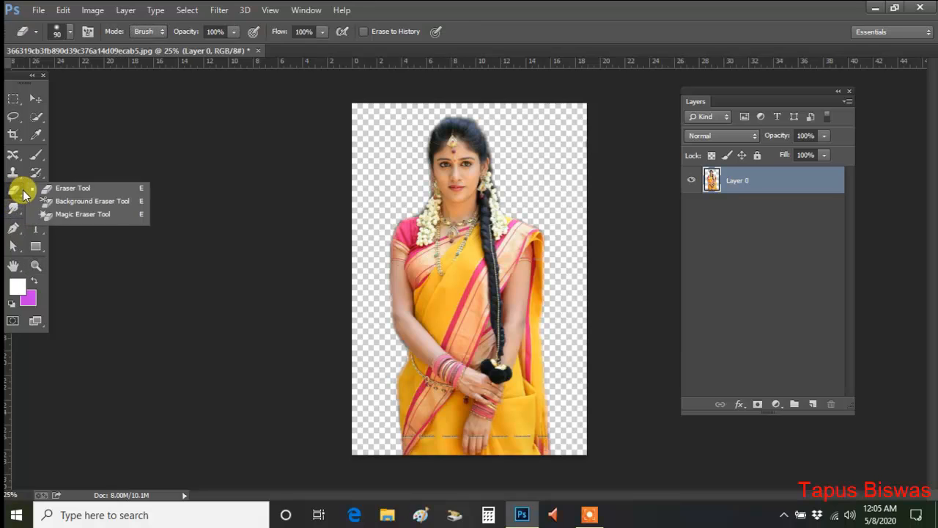
left_click(69, 188)
left_click(257, 51)
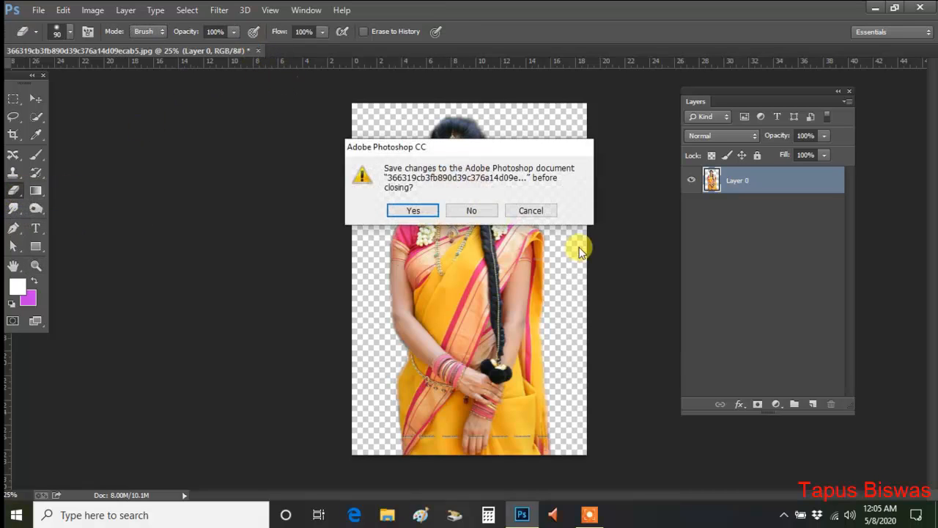
left_click(488, 215)
- Open the photo 98ed837ae5785357e098e90fdece1f64 from the Project Photo folder
left_click(40, 11)
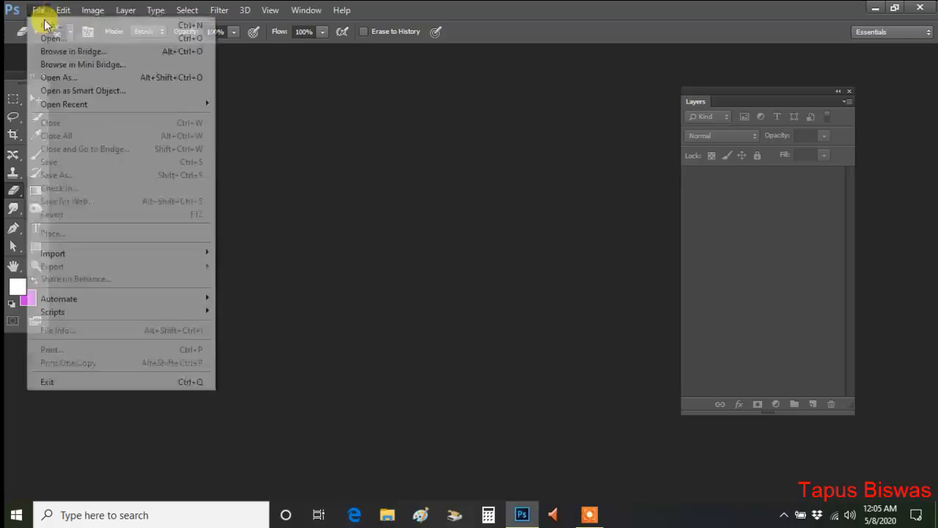
left_click(54, 38)
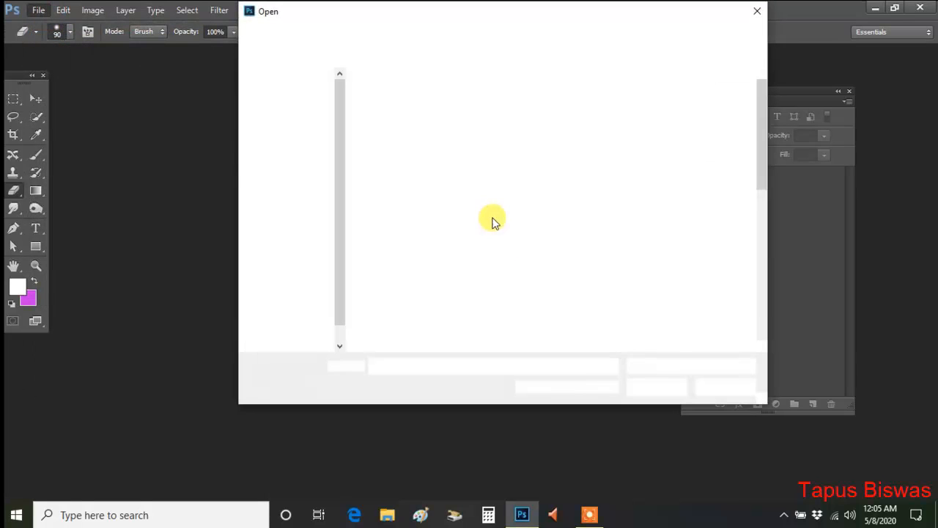
left_click_drag(769, 130, 792, 235)
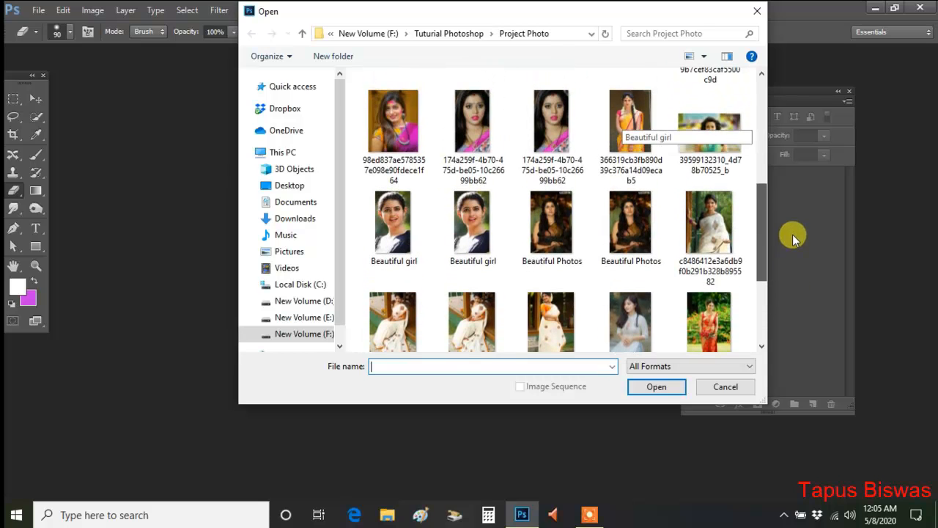
double_click(393, 120)
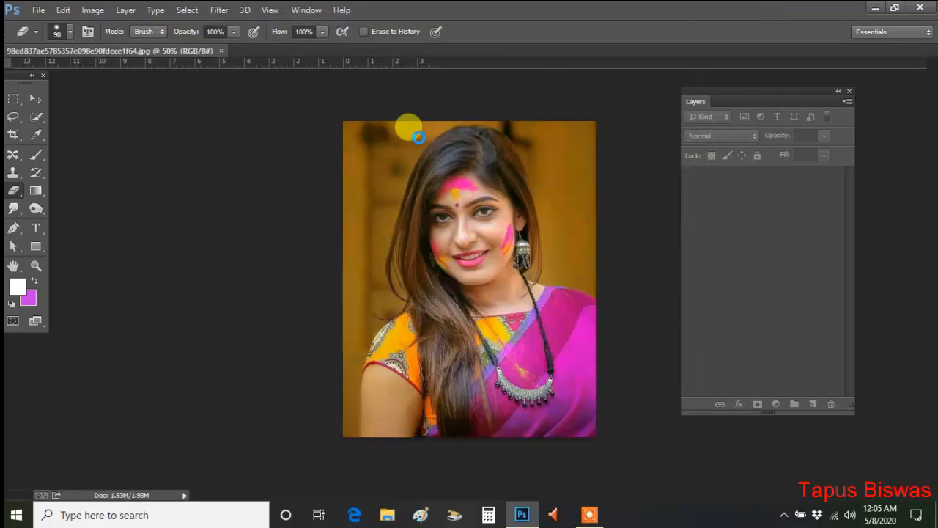
- Try an eraser stroke on the locked Background in the photo's upper-left corner, and convert the Background into a regular layer
left_click_drag(385, 154, 379, 96)
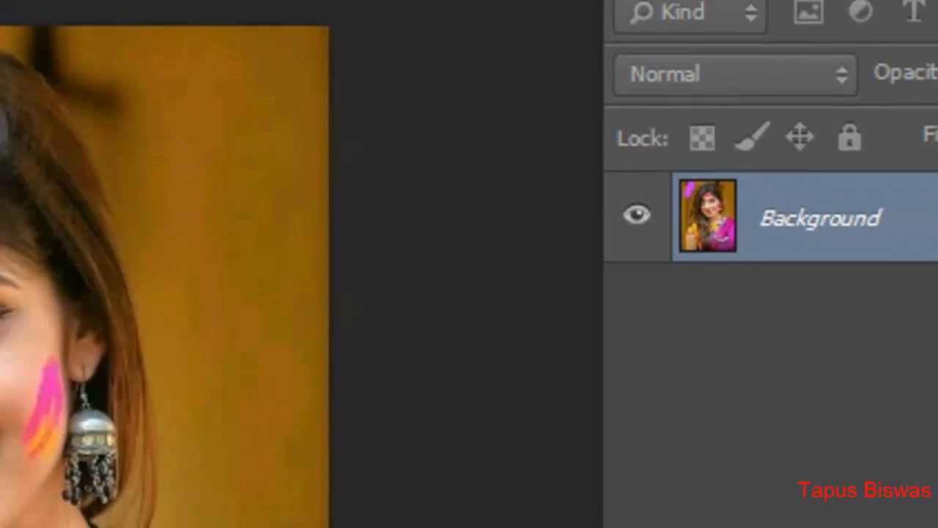
double_click(645, 216)
left_click(803, 175)
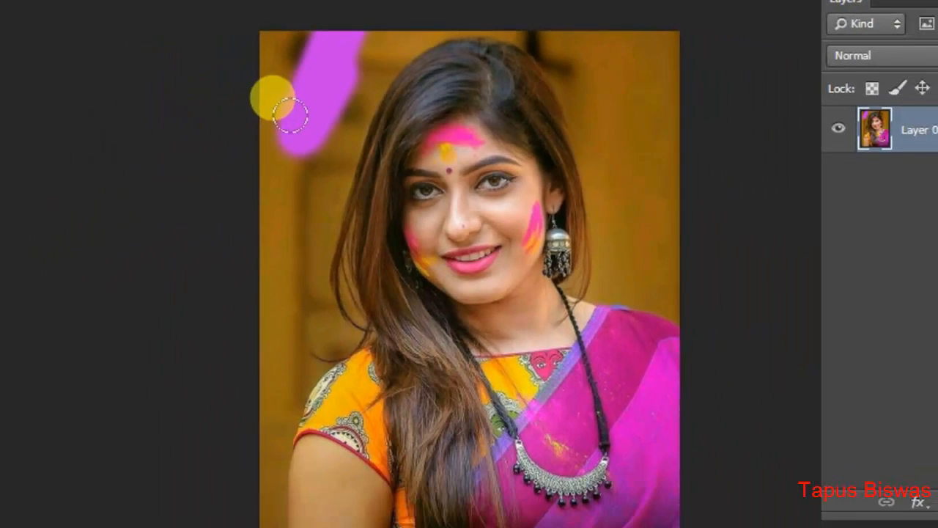
- Erase backdrop areas on both sides of the woman's hair, and step the last eraser stroke back
mouse_move(286, 92)
left_mouse_down()
mouse_move(266, 10)
mouse_move(293, 91)
mouse_move(314, 119)
mouse_move(279, 153)
mouse_move(305, 302)
mouse_move(266, 366)
mouse_move(290, 385)
left_mouse_up()
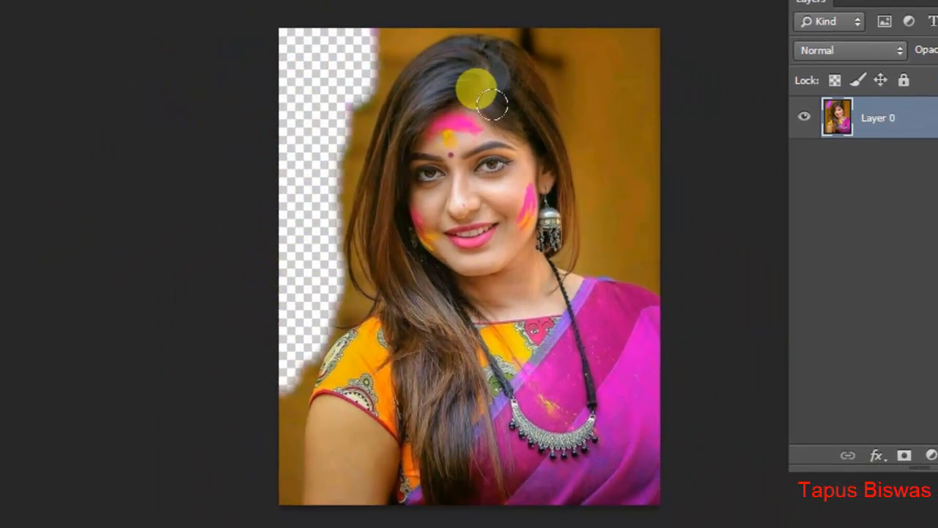
mouse_move(620, 80)
left_mouse_down()
mouse_move(593, 37)
mouse_move(631, 130)
mouse_move(429, 330)
mouse_move(443, 346)
left_mouse_up()
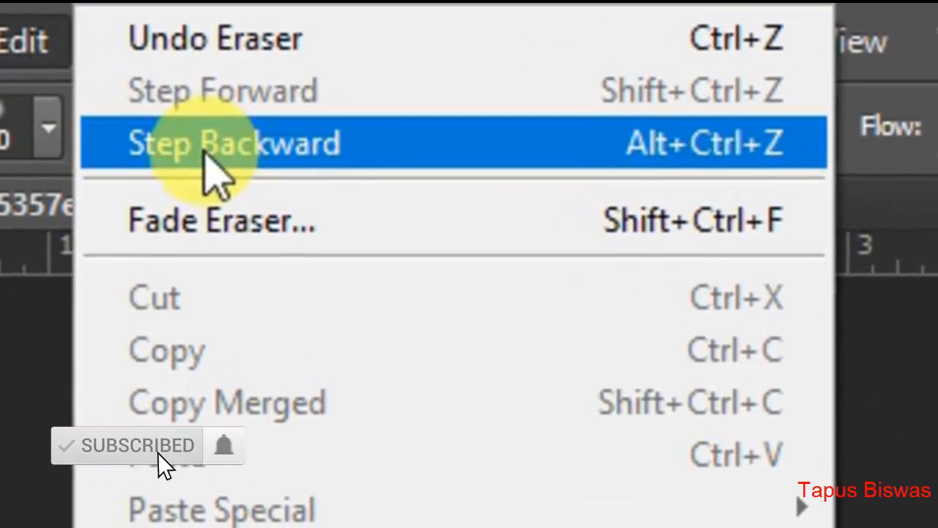
left_click(207, 151)
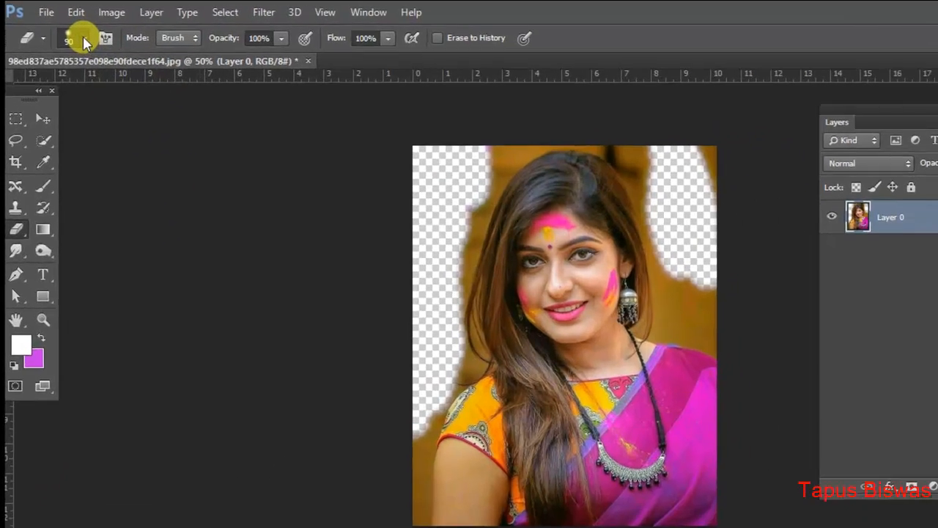
- Check the eraser brush's size and hardness settings
left_click(84, 39)
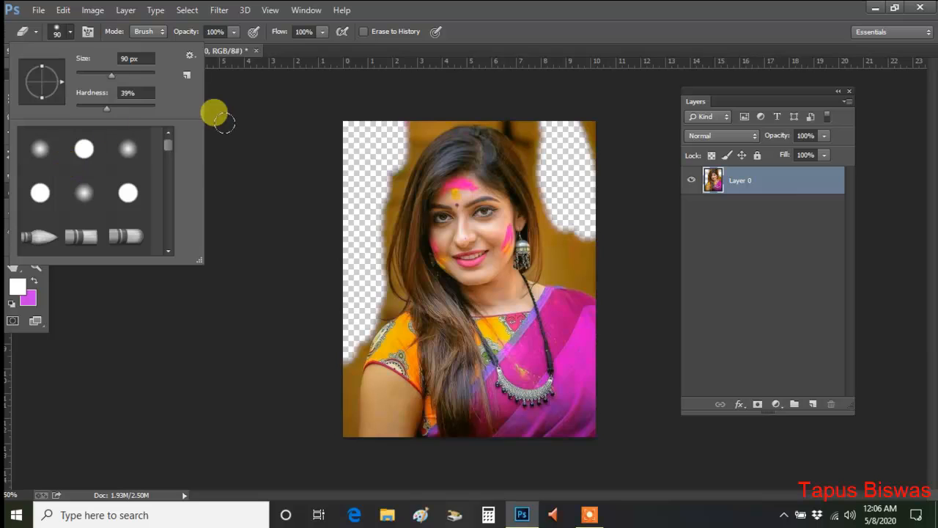
left_click(238, 147)
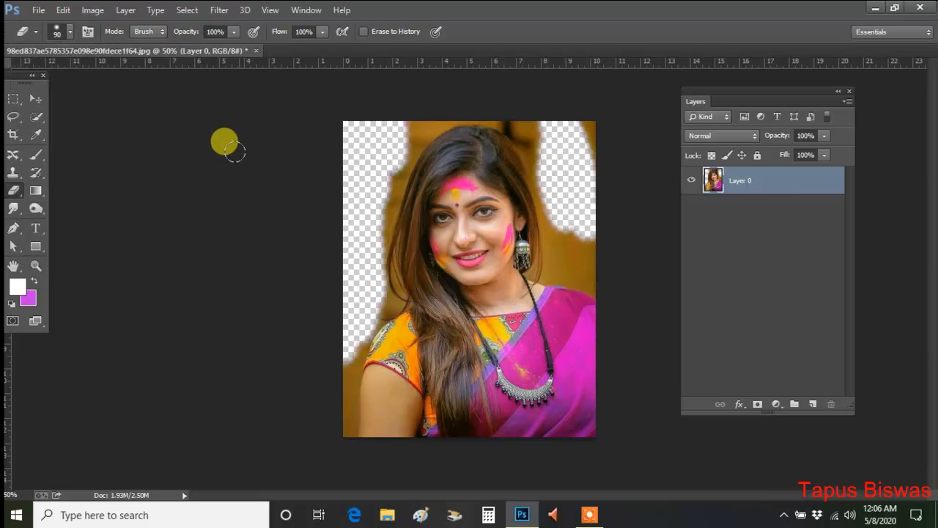